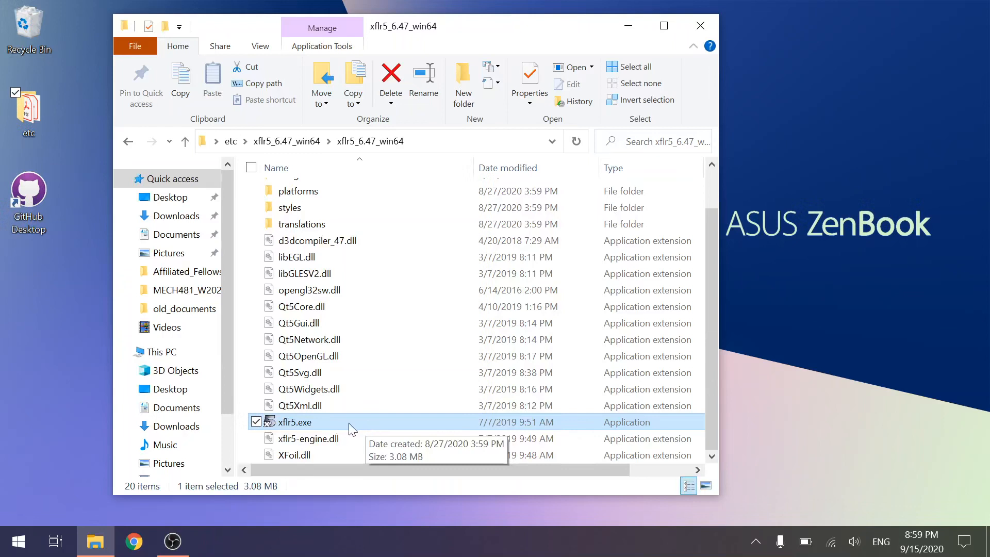
Step: Launch xflr5.exe from the xflr5_6.47_win64 folder and widen its main window
{"action": "double_click", "coordinate": [350, 424]}
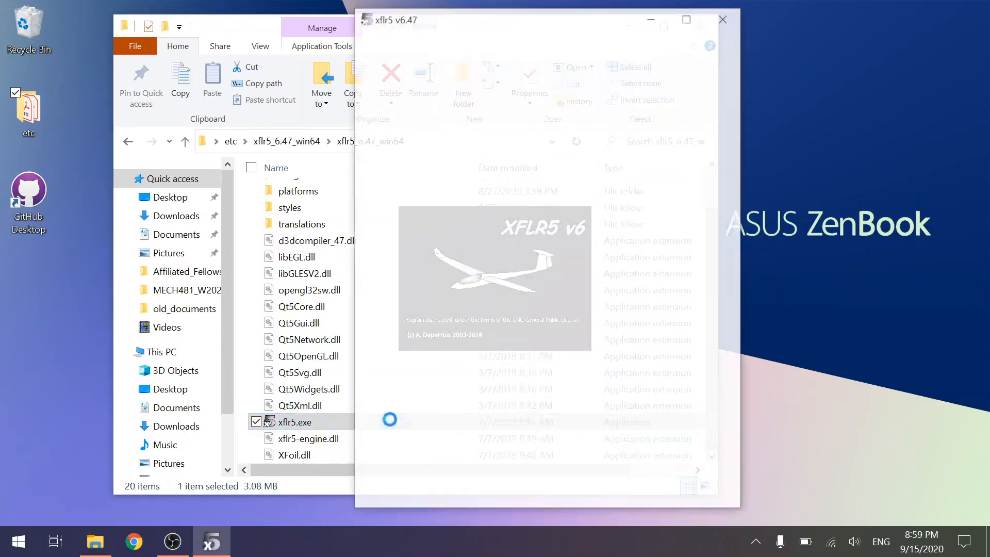
{"action": "left_click_drag", "start_coordinate": [581, 17], "coordinate": [426, 21]}
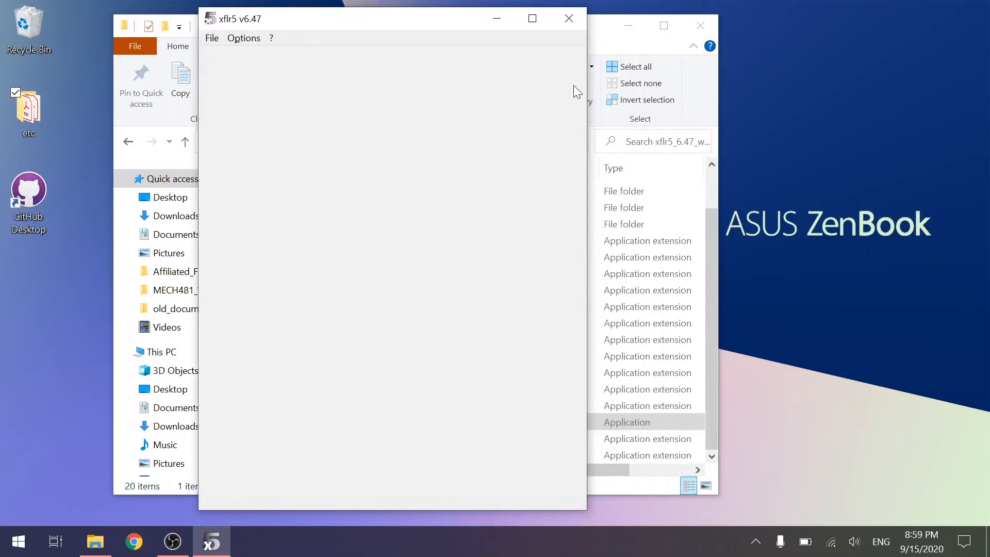
{"action": "left_click_drag", "start_coordinate": [586, 91], "coordinate": [817, 78]}
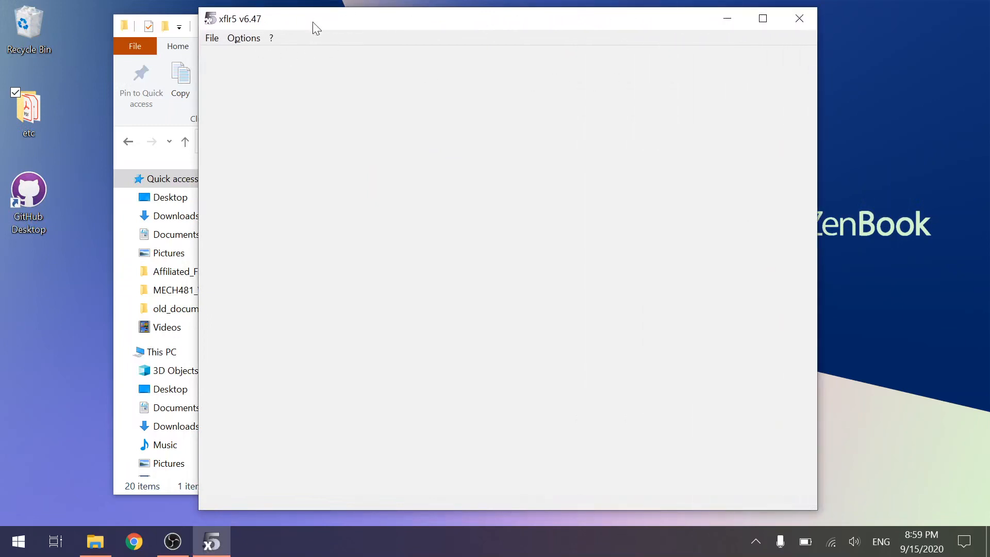
Step: Set the display theme to Light in the display preferences
{"action": "left_click", "coordinate": [249, 37]}
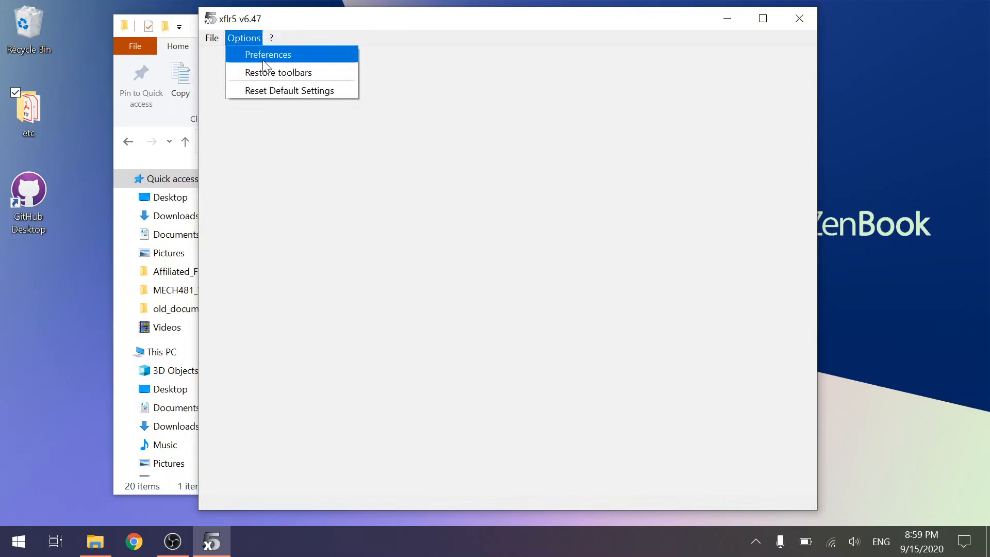
{"action": "left_click", "coordinate": [264, 55]}
{"action": "left_click", "coordinate": [278, 139]}
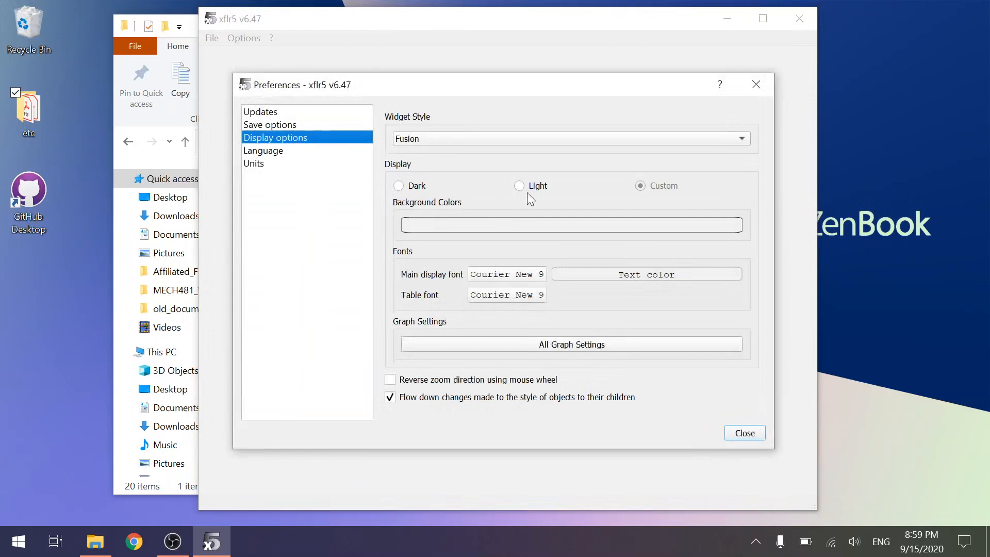
{"action": "left_click", "coordinate": [400, 186]}
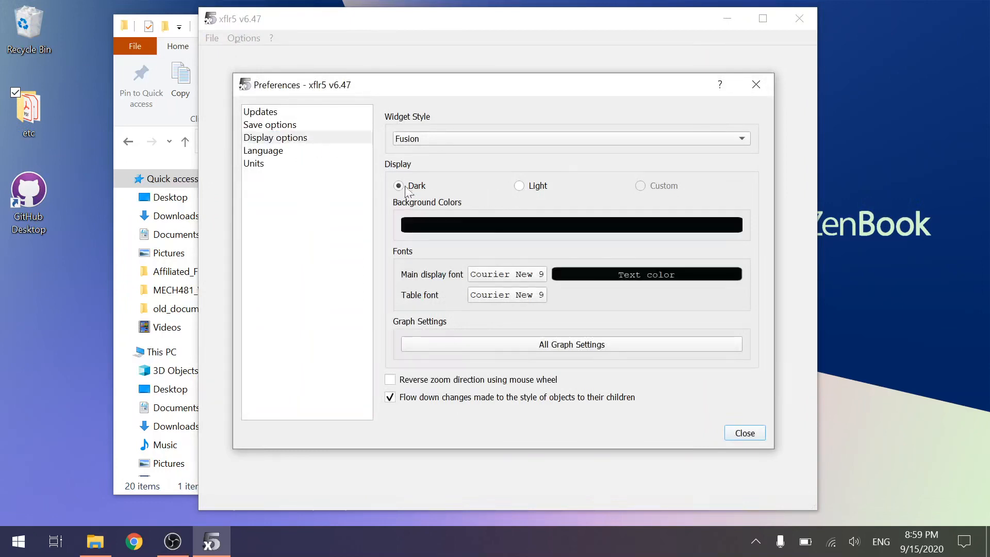
{"action": "left_click", "coordinate": [527, 187]}
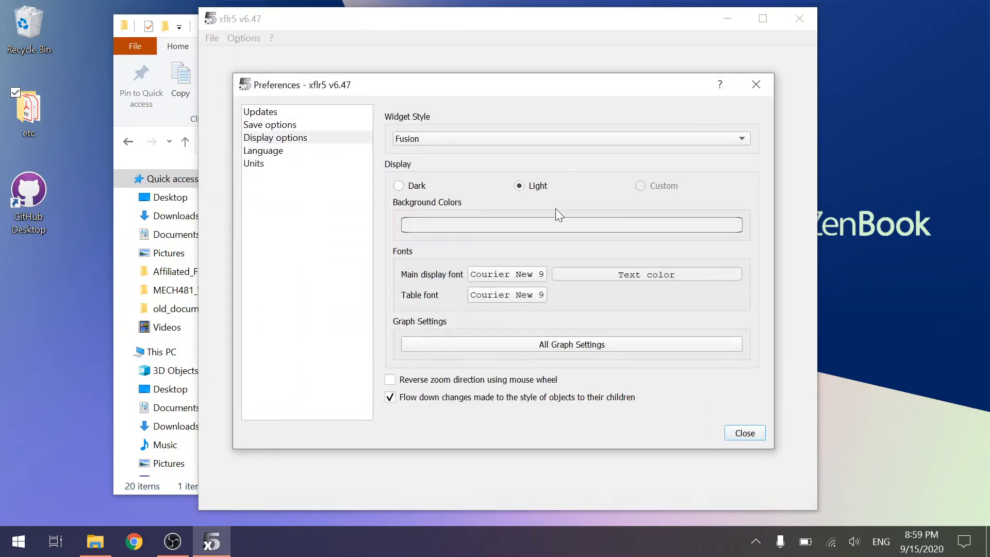
{"action": "left_click", "coordinate": [745, 434]}
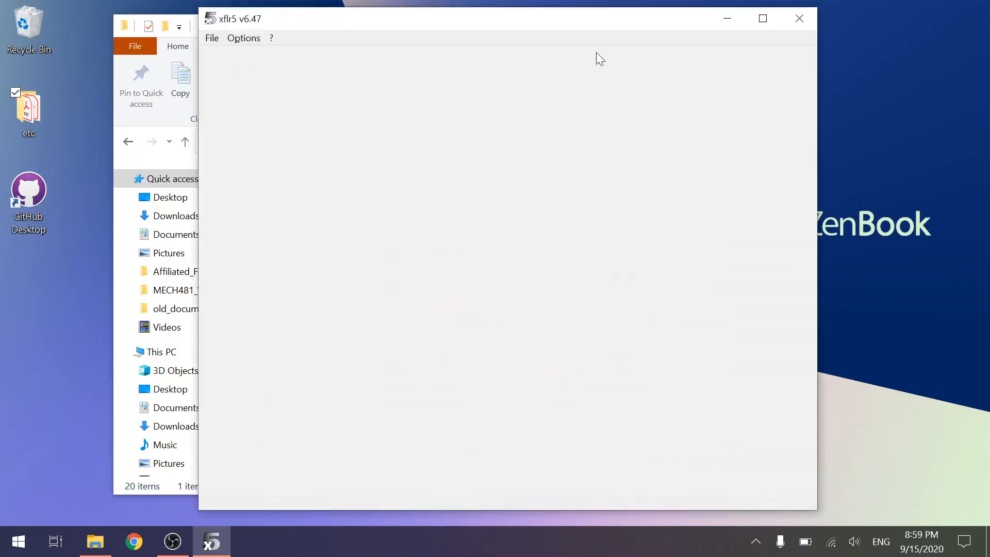
Step: Switch to the XFoil Direct Analysis module and arrange the main window beside the analysis settings
{"action": "left_click_drag", "start_coordinate": [596, 24], "coordinate": [579, 23]}
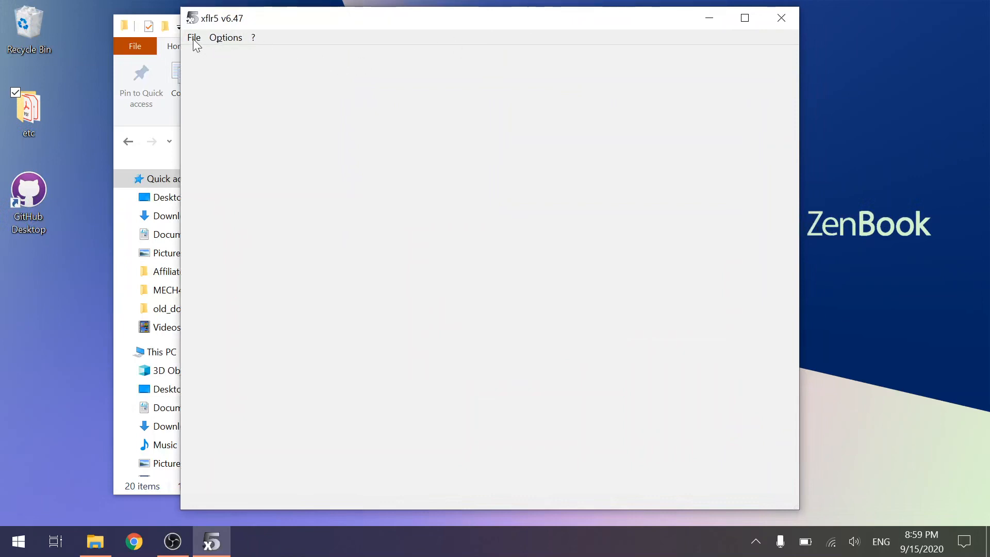
{"action": "left_click_drag", "start_coordinate": [286, 26], "coordinate": [268, 24]}
{"action": "left_click", "coordinate": [176, 36]}
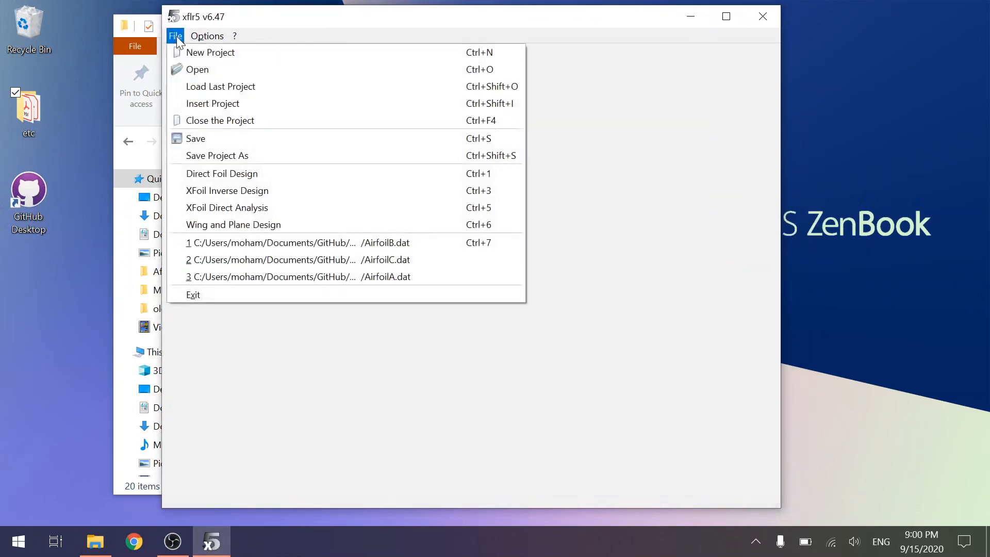
{"action": "left_click", "coordinate": [259, 215]}
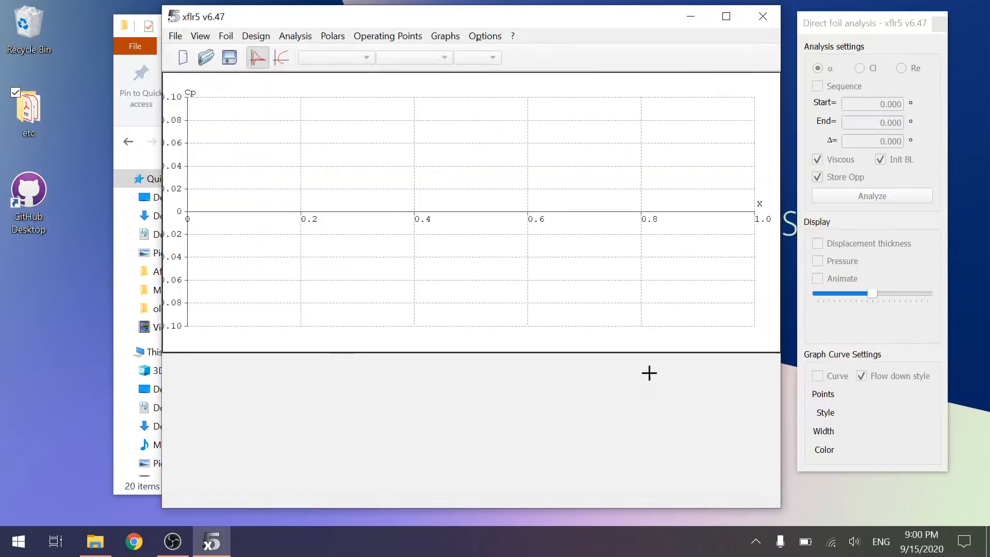
{"action": "left_click_drag", "start_coordinate": [871, 27], "coordinate": [871, 27]}
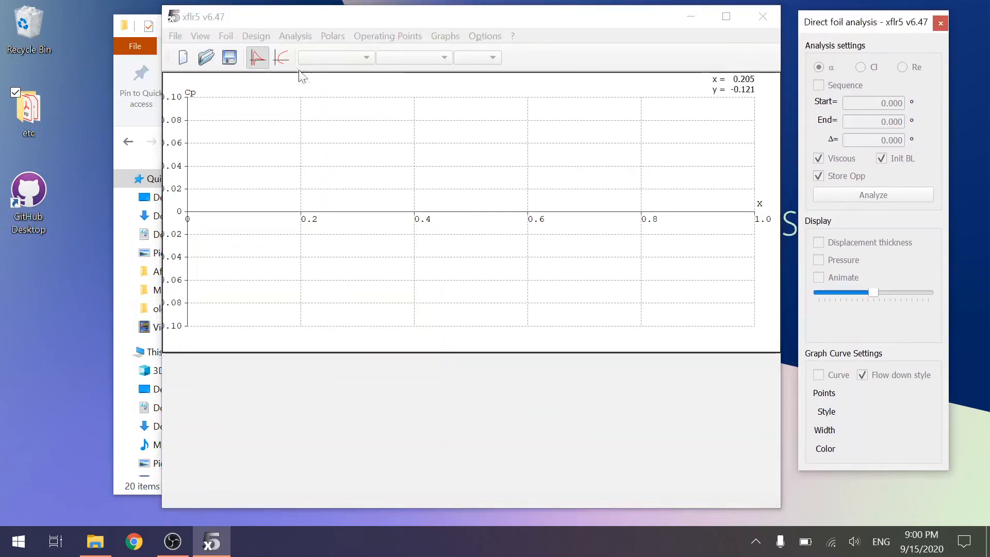
{"action": "left_click", "coordinate": [265, 16]}
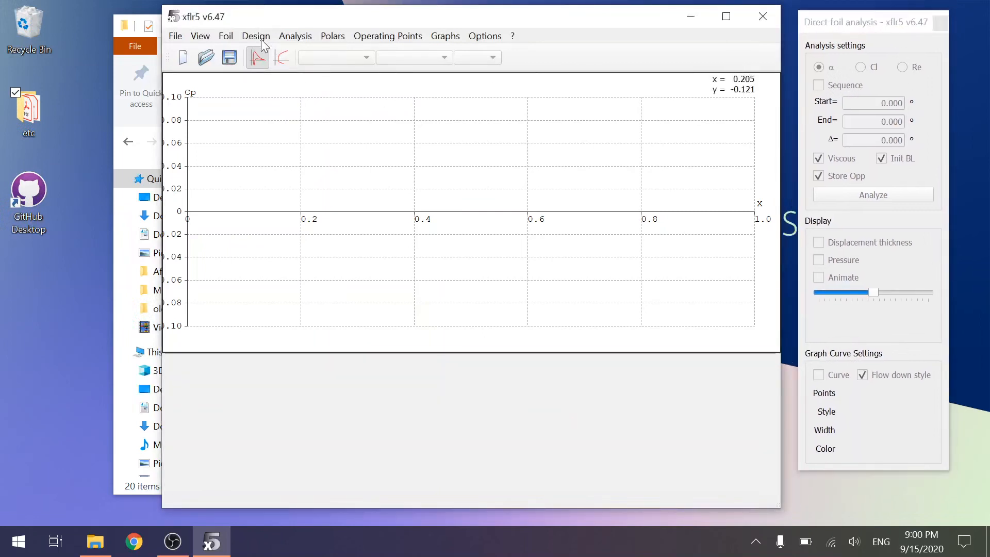
Step: Generate a NACA foil with the digits 2510 and store it as NACA 2510
{"action": "left_click", "coordinate": [259, 36]}
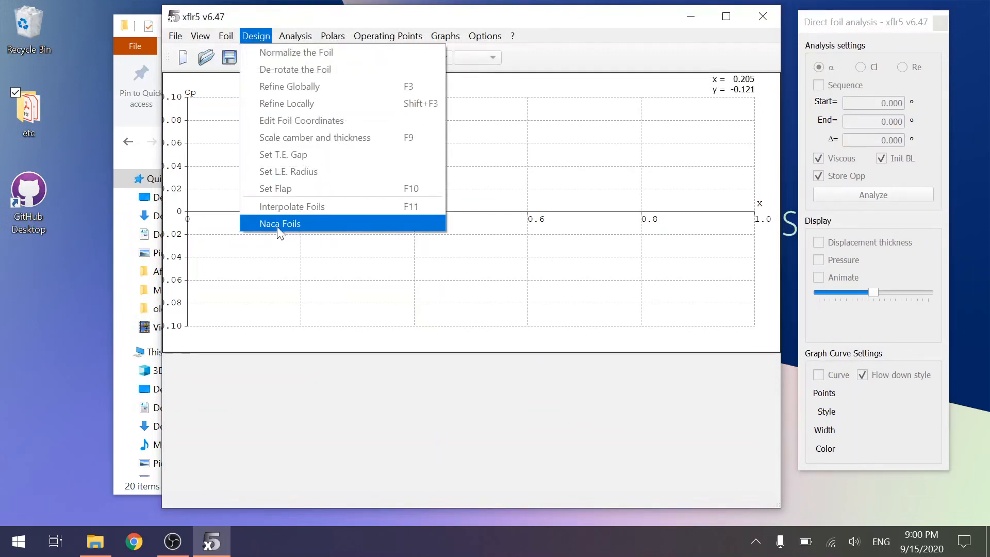
{"action": "left_click", "coordinate": [297, 227]}
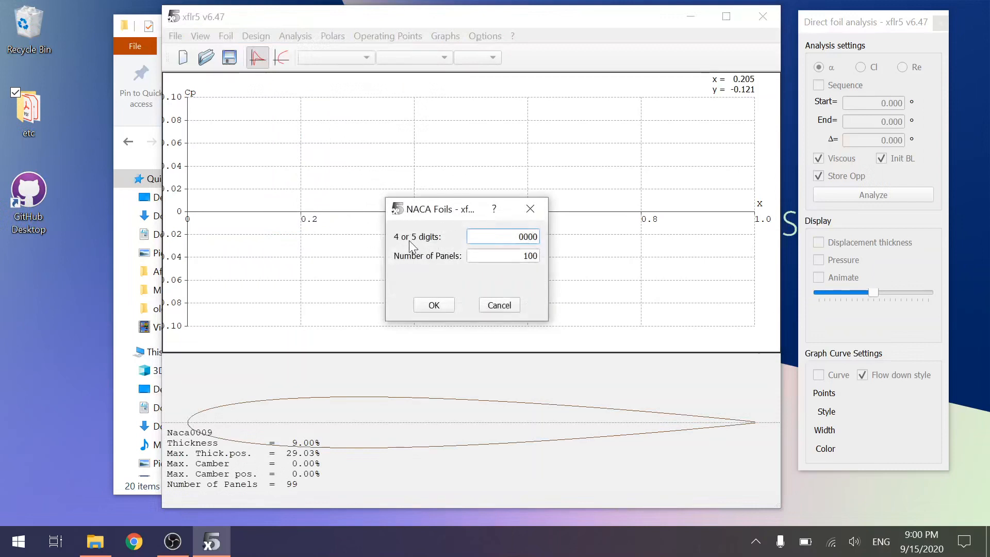
{"action": "double_click", "coordinate": [527, 237]}
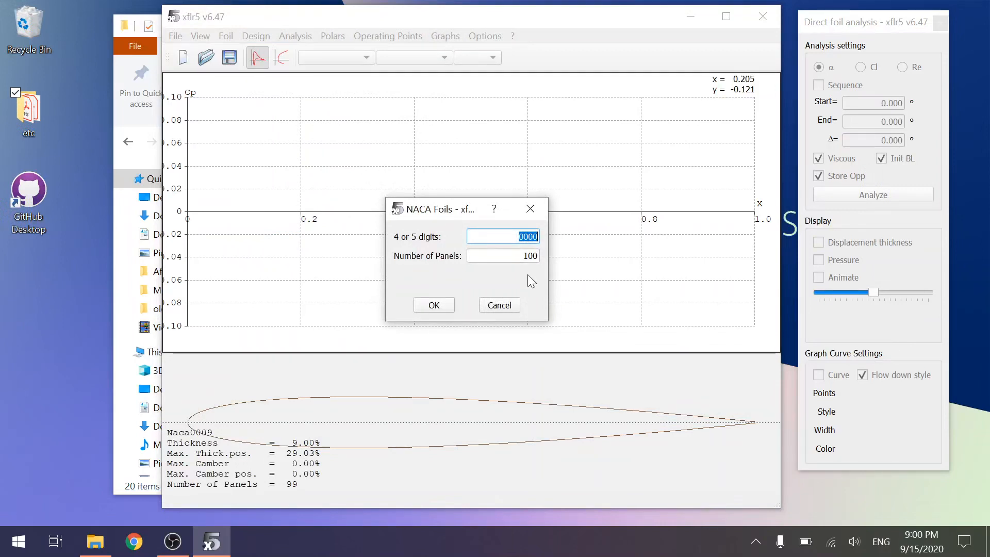
{"action": "type", "text": "25"}
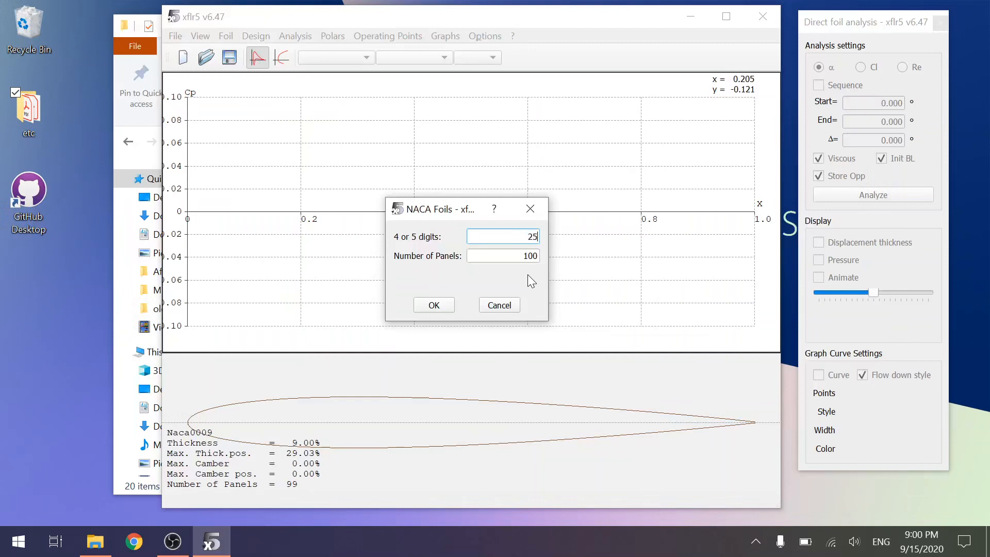
{"action": "type", "text": "10"}
{"action": "left_click", "coordinate": [434, 304]}
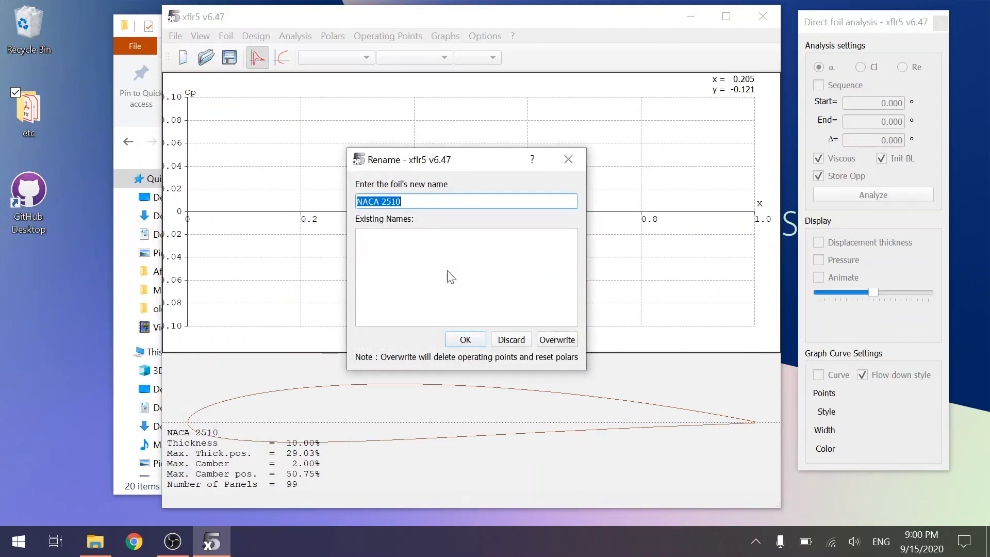
{"action": "left_click", "coordinate": [469, 338]}
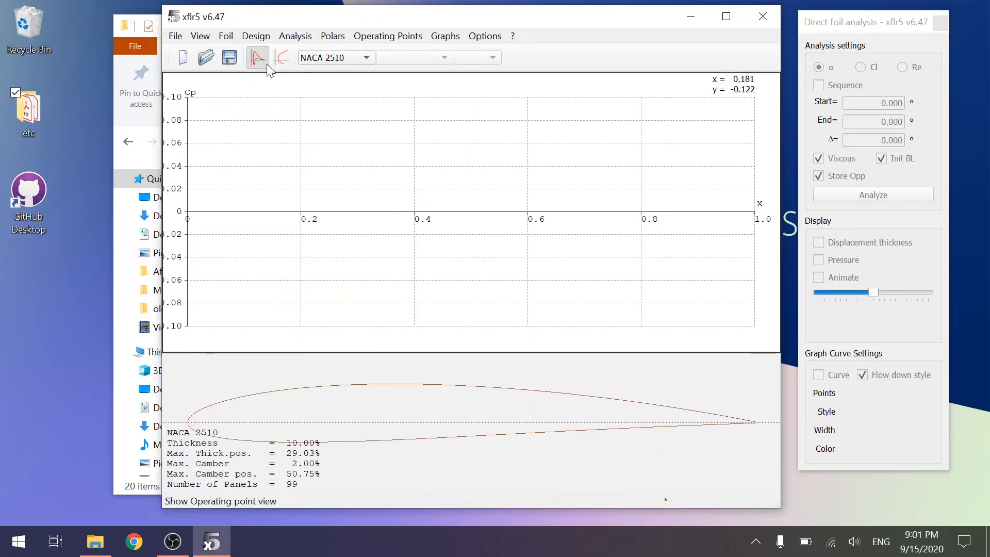
Step: Refine the NACA 2510 foil globally to 200 panels and overwrite the existing foil
{"action": "left_click_drag", "start_coordinate": [321, 24], "coordinate": [263, 20]}
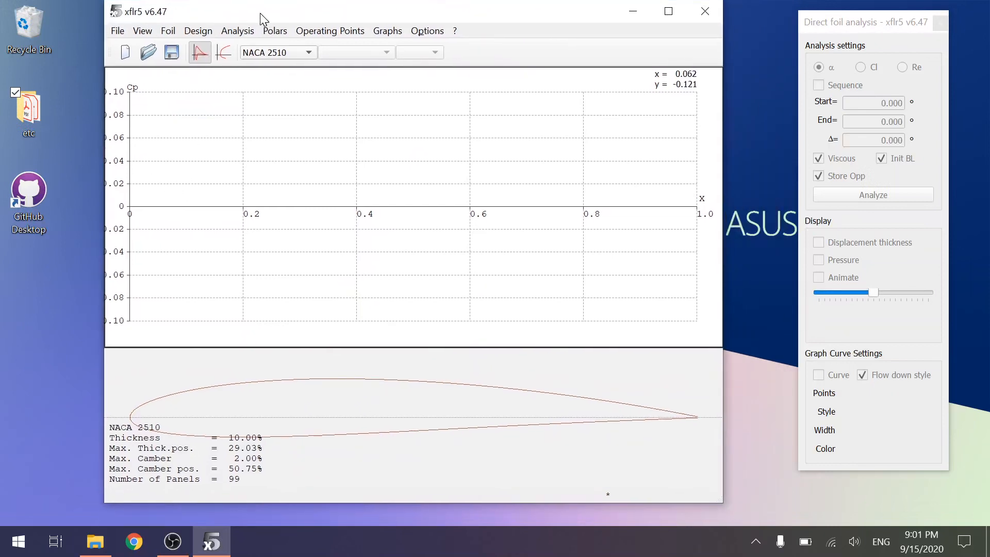
{"action": "left_click", "coordinate": [197, 31]}
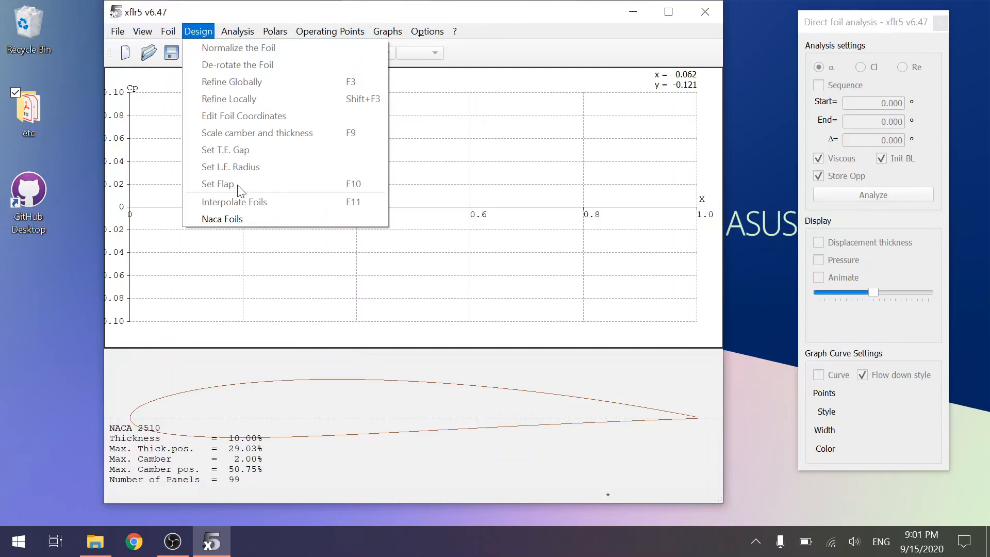
{"action": "left_click", "coordinate": [503, 50]}
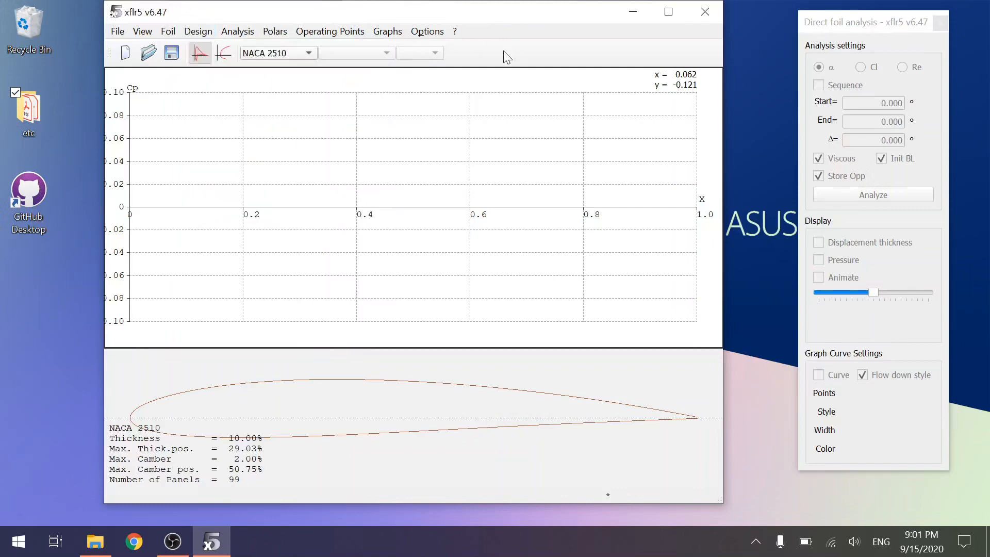
{"action": "left_click", "coordinate": [306, 54]}
{"action": "left_click", "coordinate": [200, 31]}
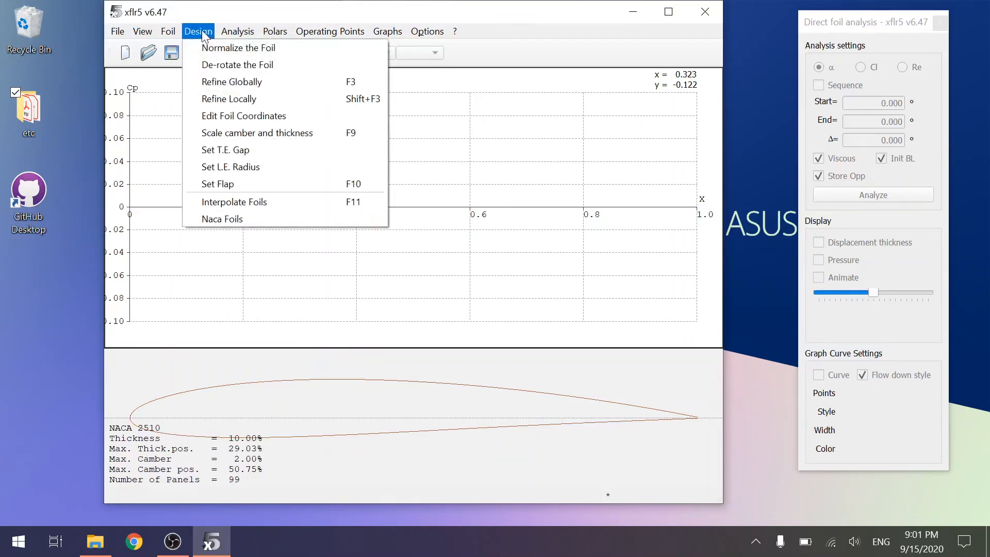
{"action": "left_click", "coordinate": [239, 84]}
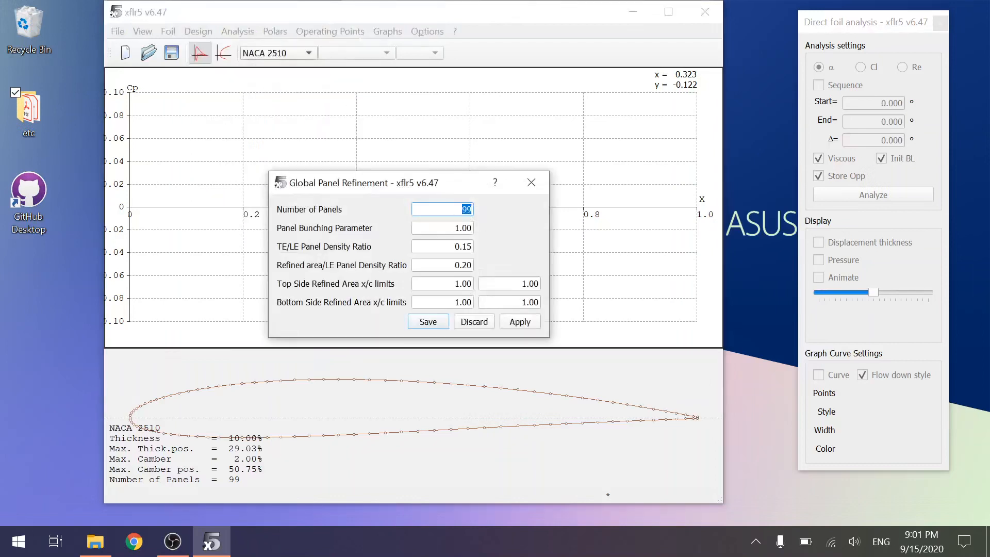
{"action": "type", "text": "200"}
{"action": "left_click", "coordinate": [433, 323]}
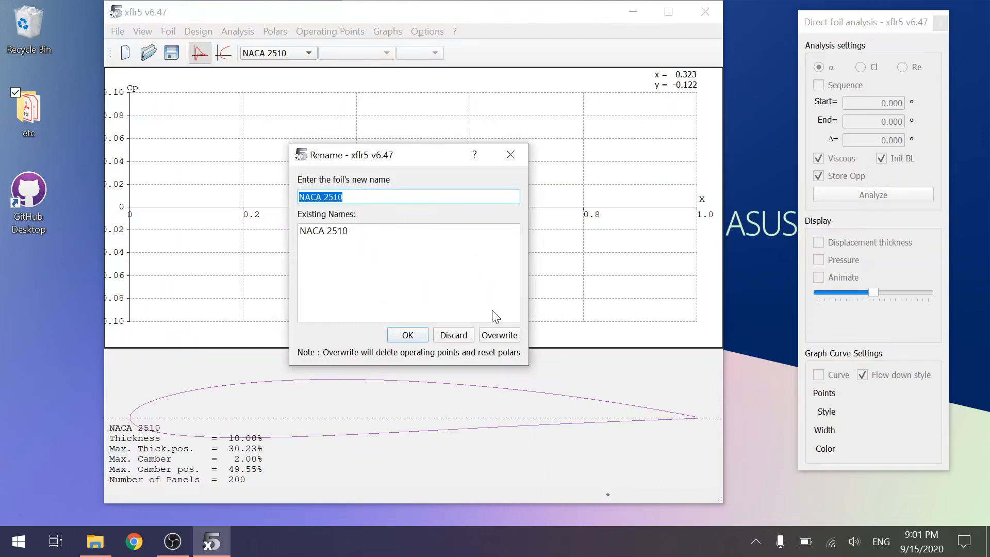
{"action": "left_click", "coordinate": [499, 336]}
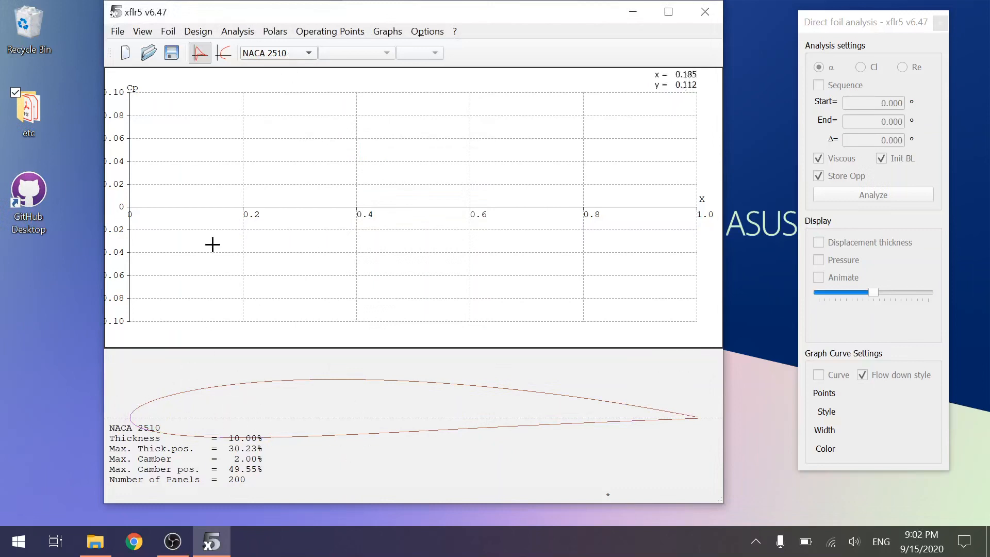
Step: Define a Type 1 analysis for NACA 2510 with a Reynolds number of 1e+07
{"action": "left_click", "coordinate": [237, 37]}
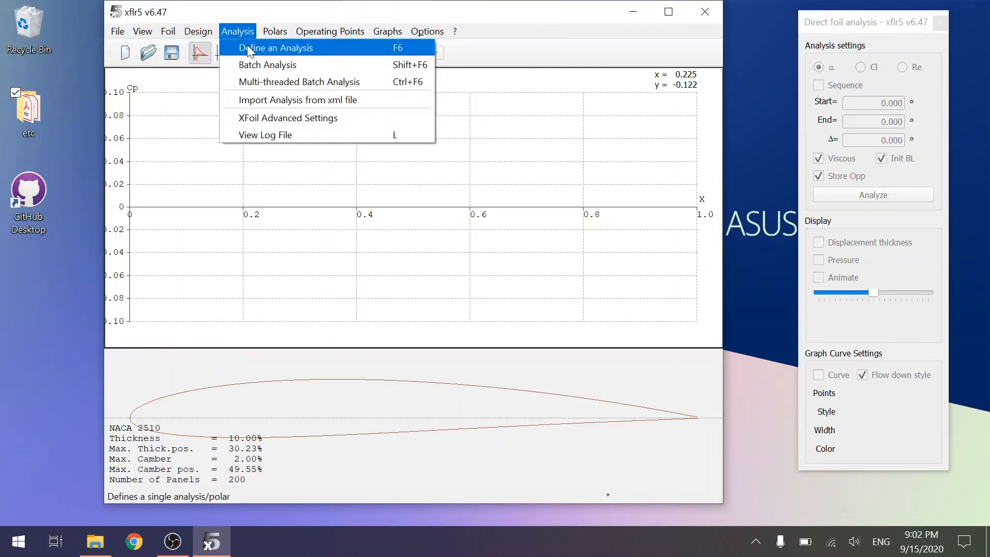
{"action": "left_click", "coordinate": [247, 46]}
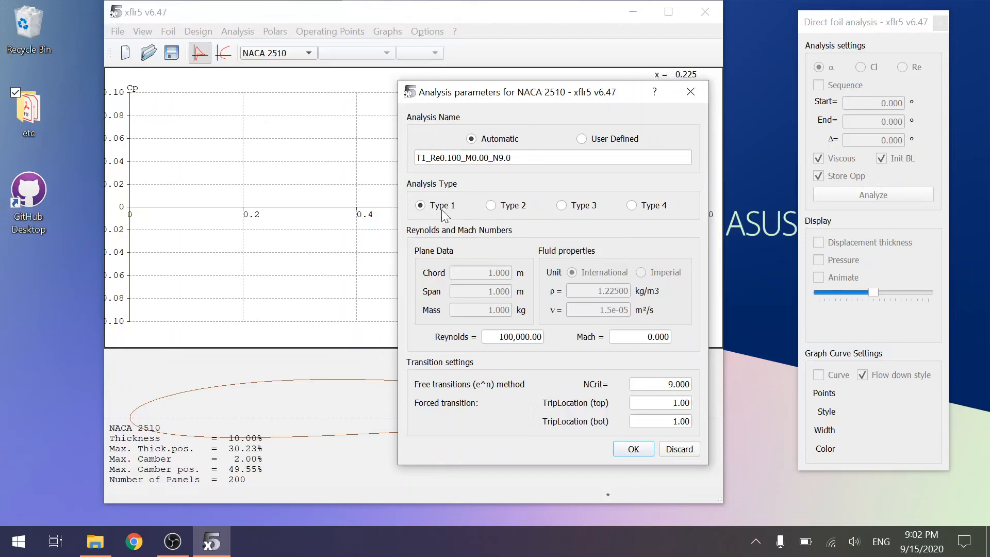
{"action": "left_click", "coordinate": [513, 337]}
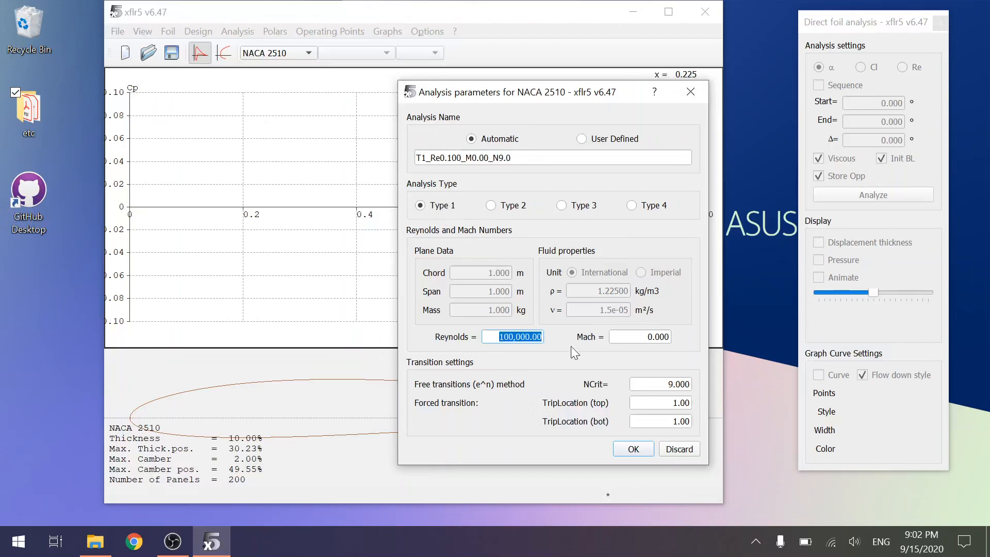
{"action": "type", "text": "1e+07"}
{"action": "key", "text": "Tab"}
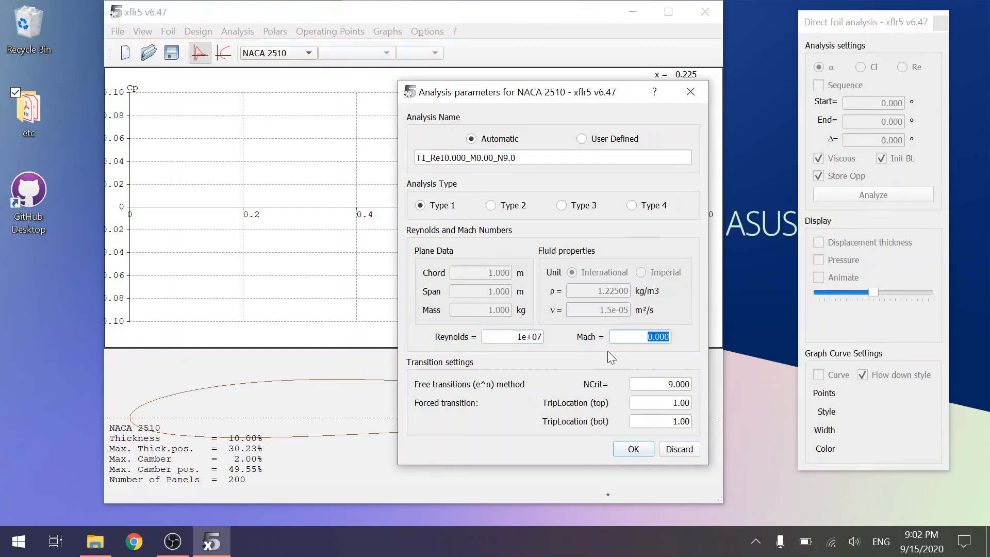
{"action": "left_click", "coordinate": [633, 449]}
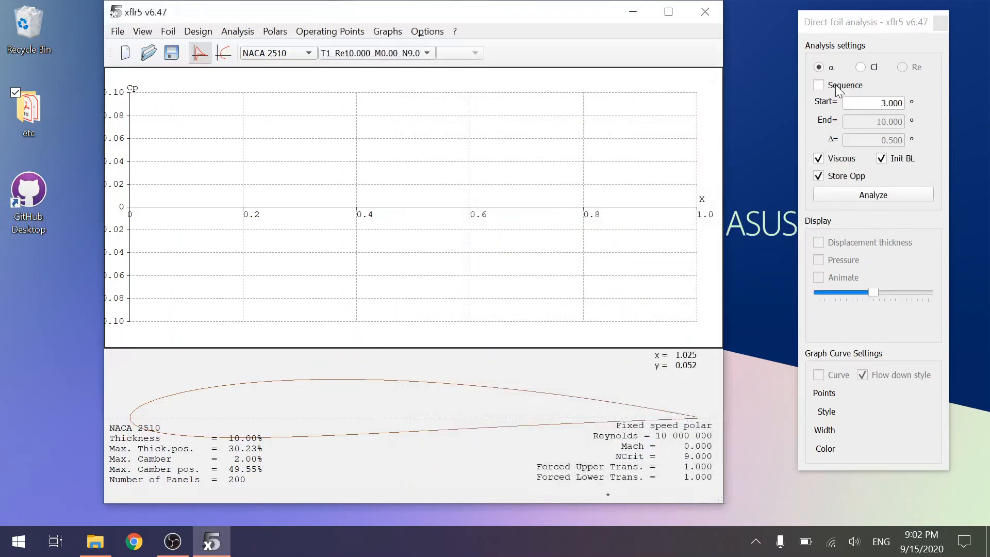
Step: Analyze the NACA 2510 foil at a single angle of attack of 3°
{"action": "left_click_drag", "start_coordinate": [871, 23], "coordinate": [815, 28]}
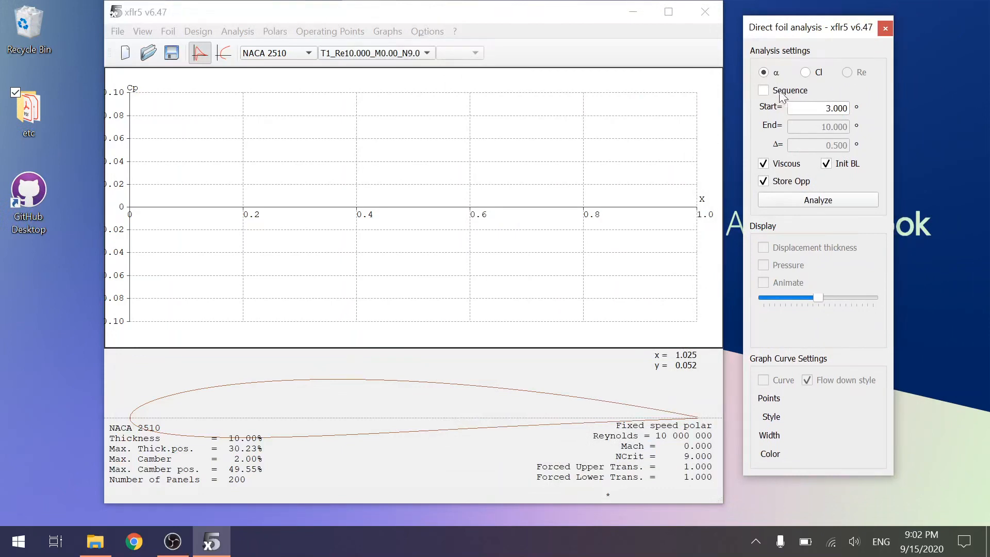
{"action": "double_click", "coordinate": [828, 108]}
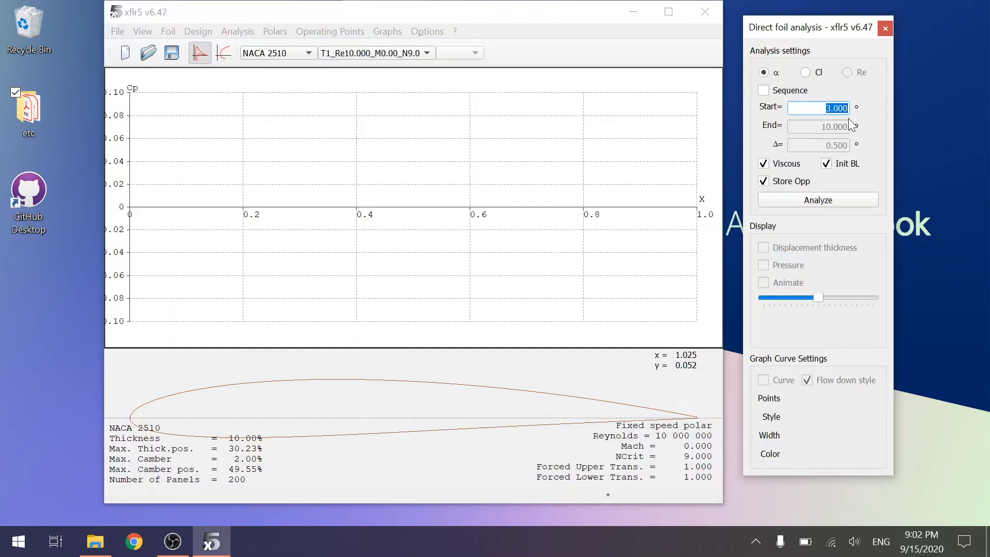
{"action": "type", "text": "3"}
{"action": "key", "text": "Tab"}
{"action": "left_click", "coordinate": [825, 202]}
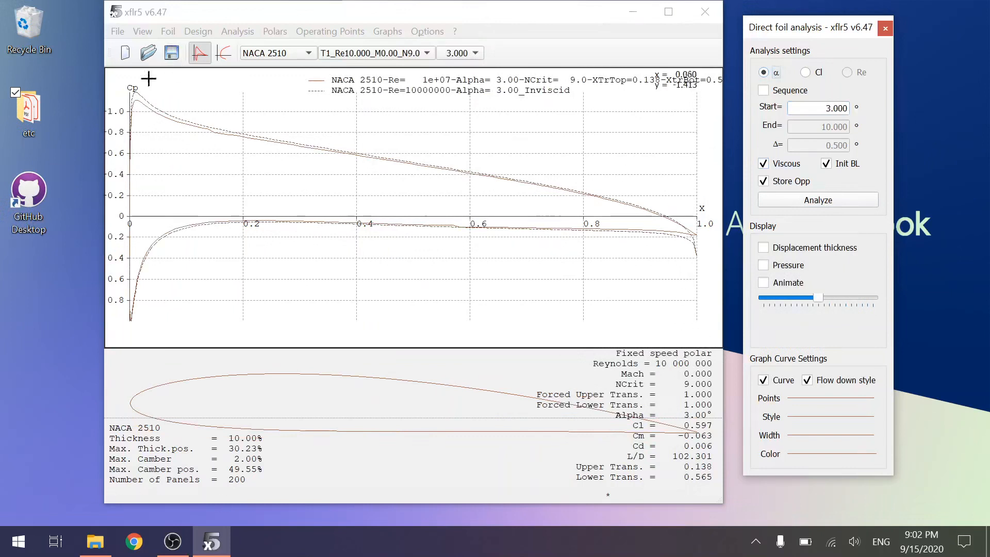
Step: Examine the variables assigned to the two axes in the Cp graph's settings
{"action": "double_click", "coordinate": [364, 124]}
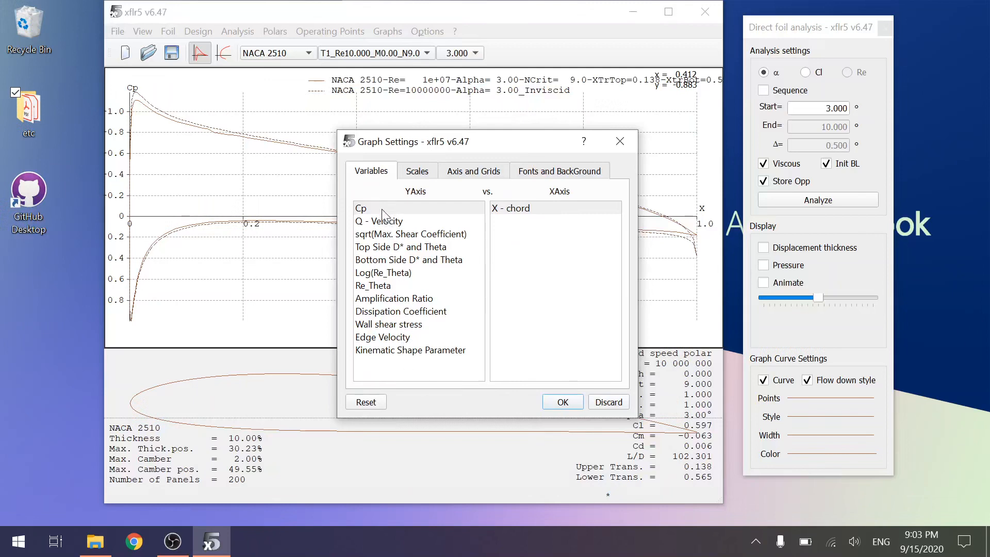
{"action": "left_click", "coordinate": [508, 209]}
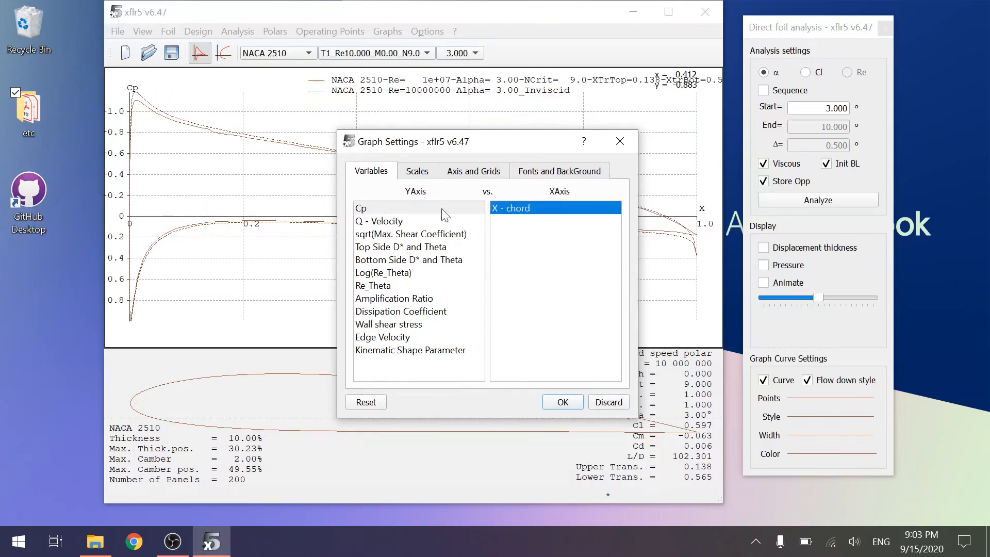
{"action": "left_click", "coordinate": [564, 403]}
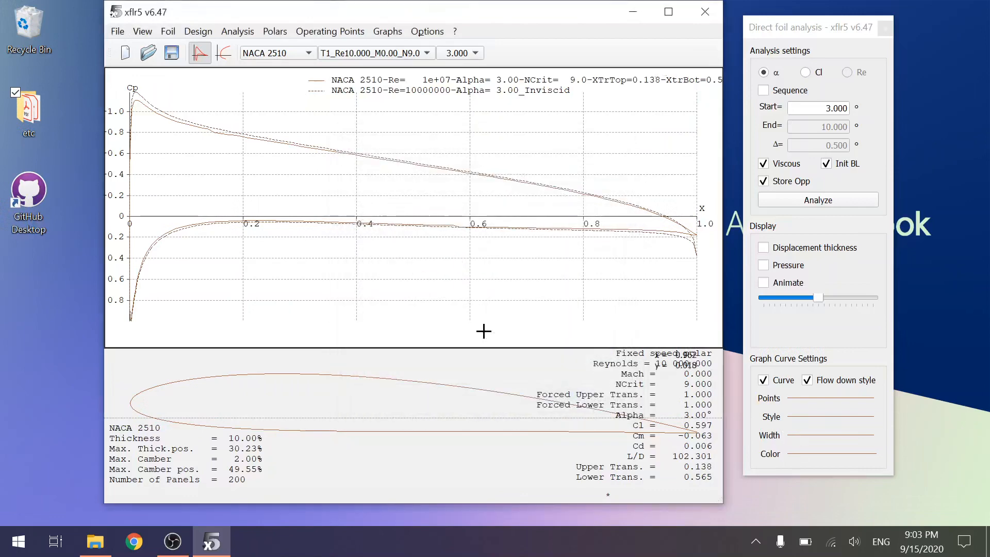
Step: Recolor the NACA 2510 curves for 3° to red (#ff0000) and give them a thicker line width
{"action": "left_click", "coordinate": [813, 453]}
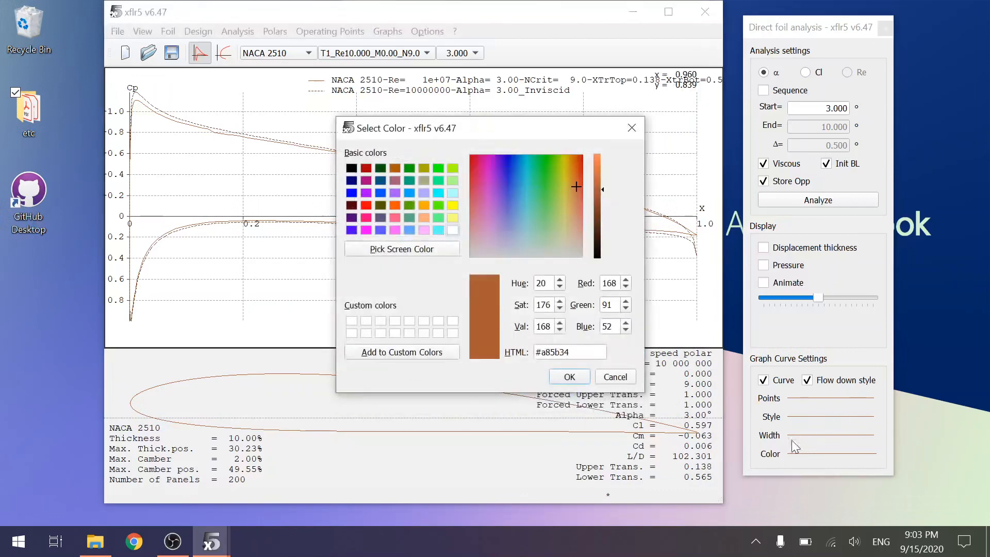
{"action": "left_click", "coordinate": [368, 206]}
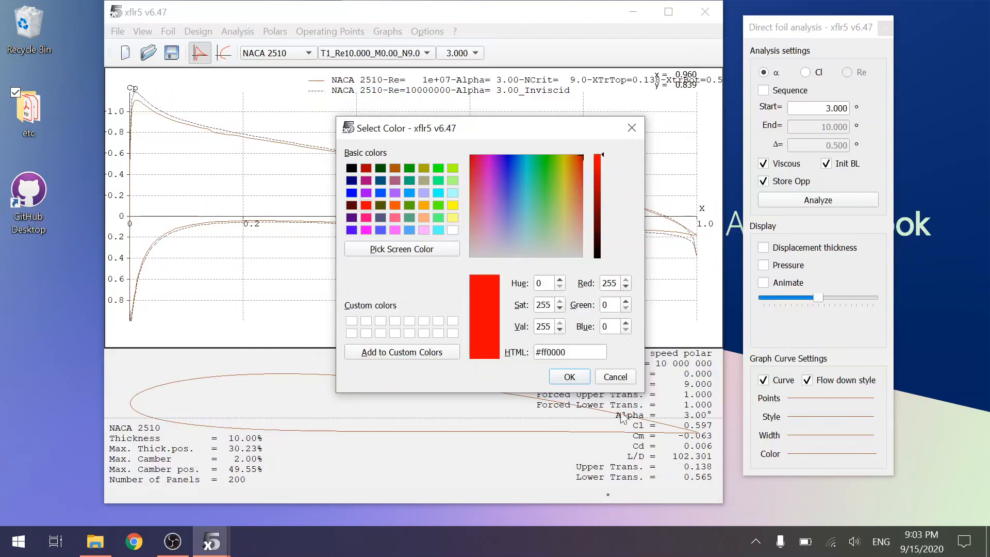
{"action": "left_click", "coordinate": [578, 379]}
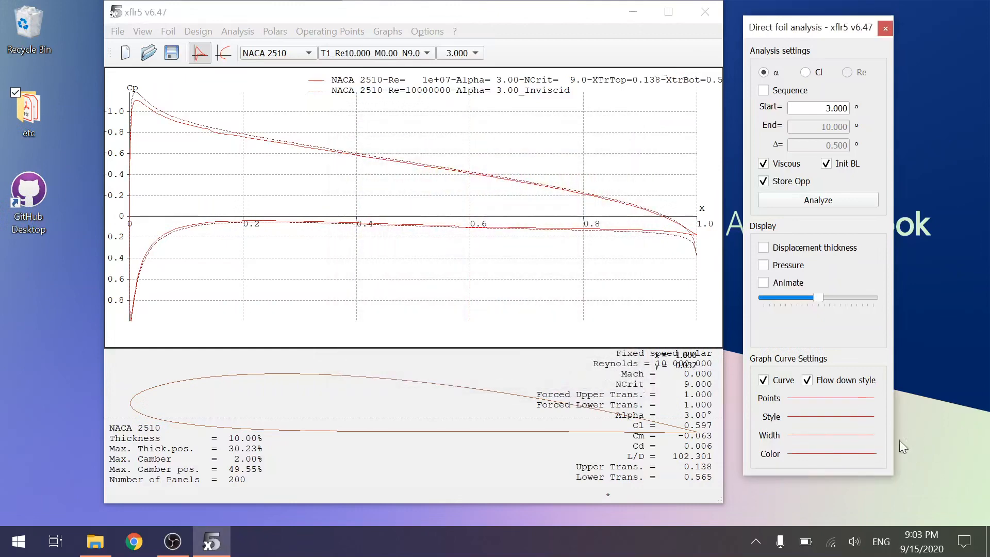
{"action": "left_click", "coordinate": [815, 436]}
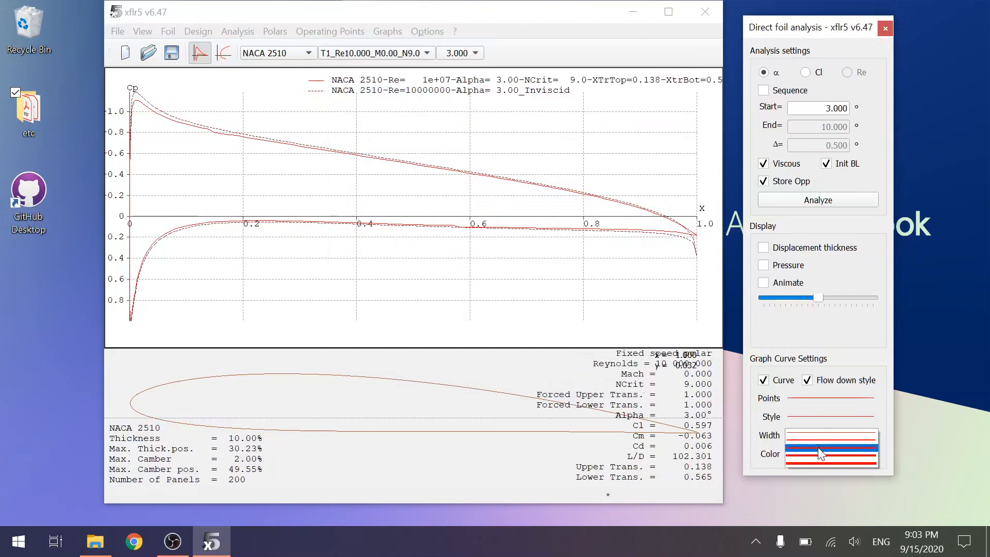
{"action": "left_click", "coordinate": [822, 449]}
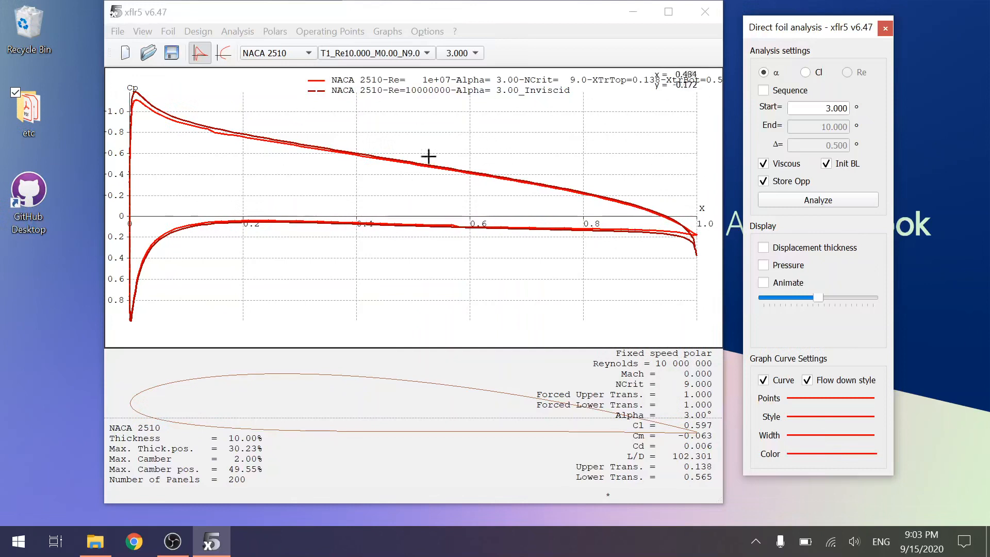
Step: Check the X and Y axis scale settings of the Cp graph, including the inverted axis and auto scale options
{"action": "double_click", "coordinate": [544, 153]}
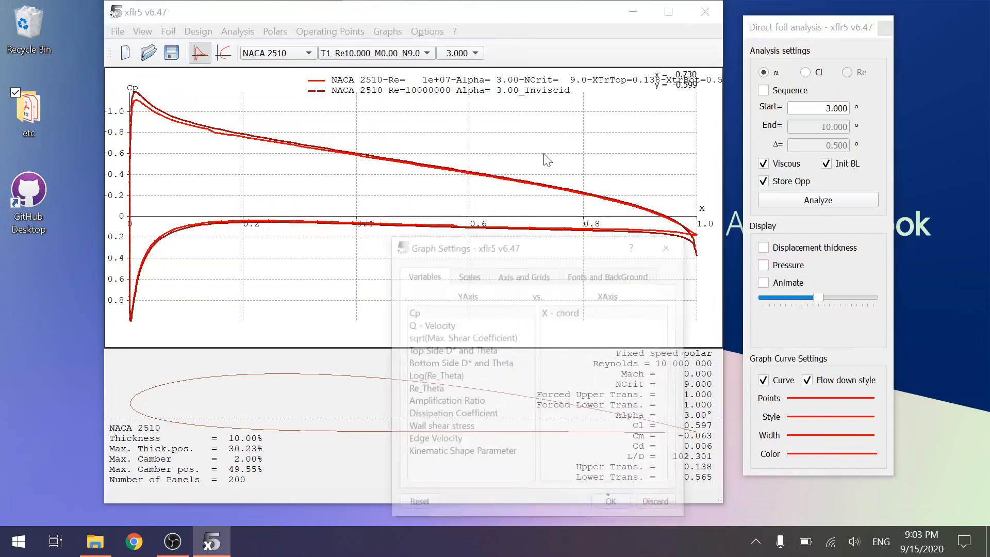
{"action": "left_click", "coordinate": [479, 281]}
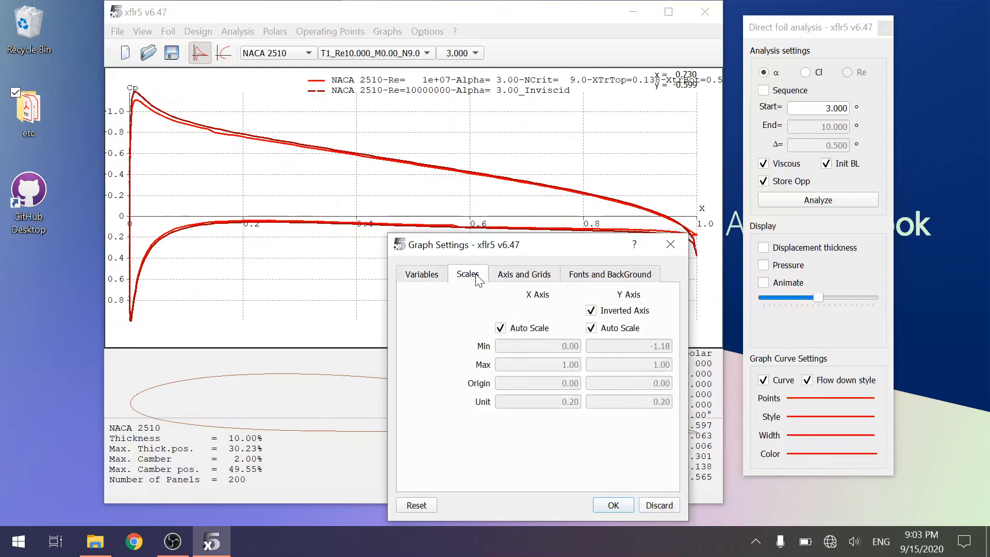
{"action": "left_click", "coordinate": [629, 506]}
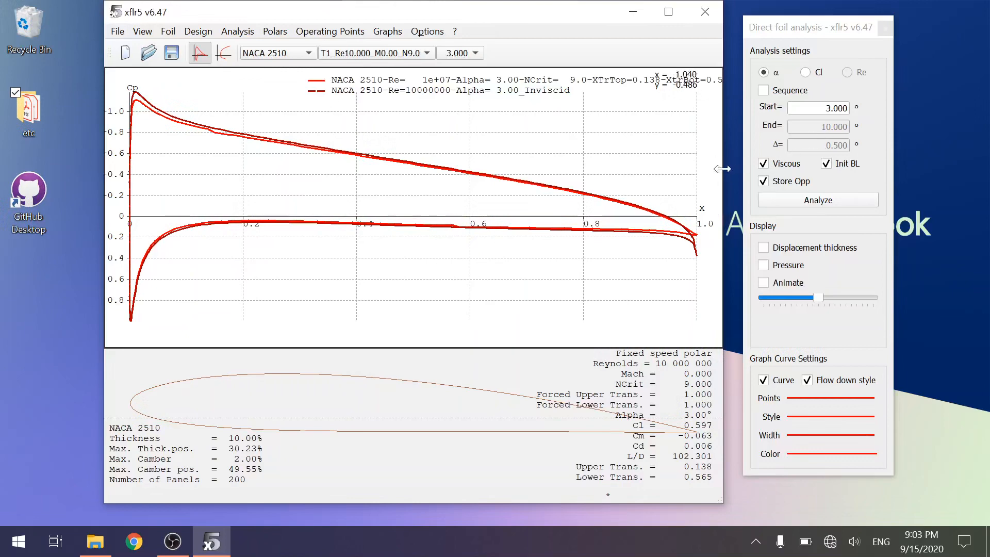
Step: Narrow the main xflr5 window and arrange it side by side with the Direct foil analysis window
{"action": "left_click_drag", "start_coordinate": [723, 168], "coordinate": [518, 174]}
{"action": "left_click_drag", "start_coordinate": [357, 16], "coordinate": [526, 16]}
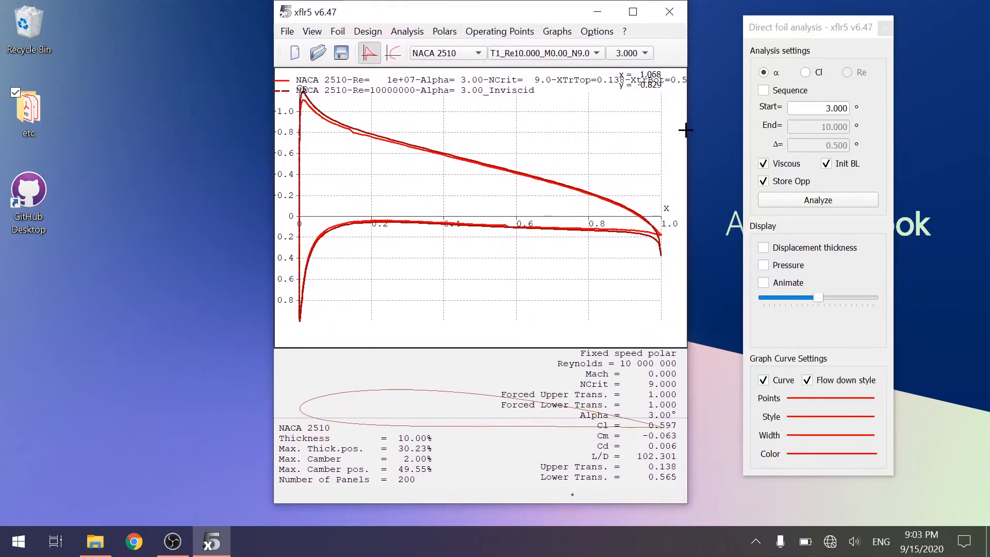
{"action": "left_click_drag", "start_coordinate": [687, 130], "coordinate": [654, 126]}
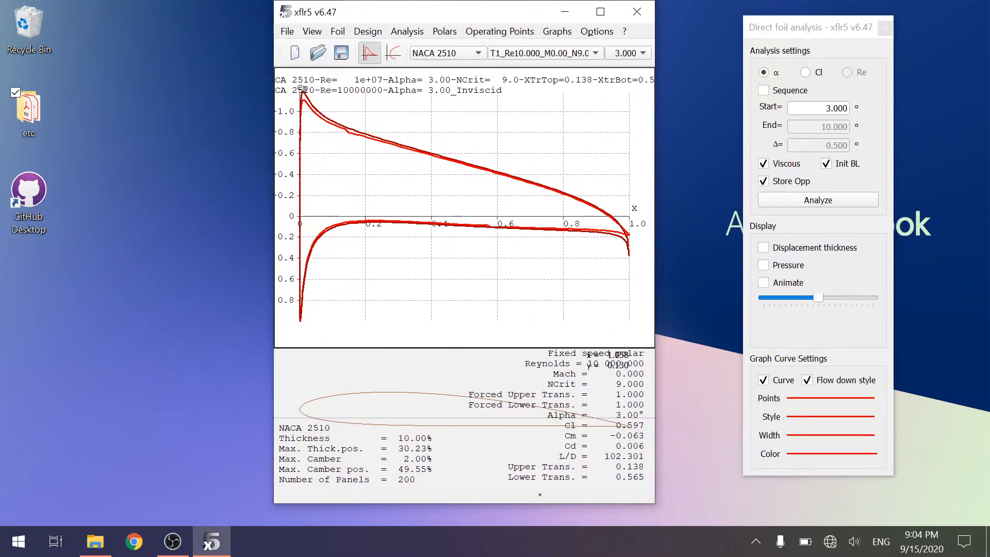
{"action": "left_click_drag", "start_coordinate": [820, 32], "coordinate": [754, 47]}
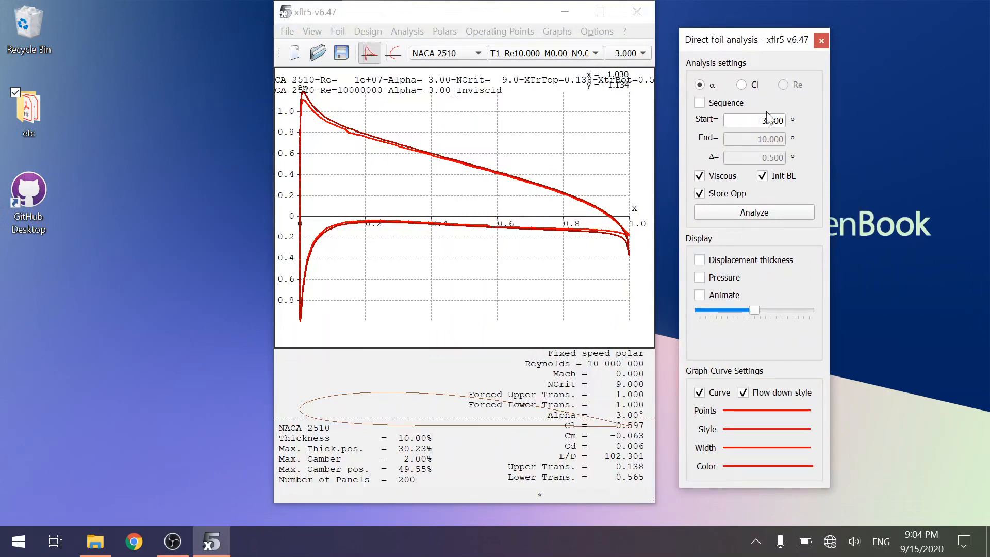
Step: Analyze the NACA 2510 foil at a single angle of attack of 6°
{"action": "left_click_drag", "start_coordinate": [763, 120], "coordinate": [807, 135]}
{"action": "type", "text": "6"}
{"action": "key", "text": "Tab"}
{"action": "left_click", "coordinate": [767, 214]}
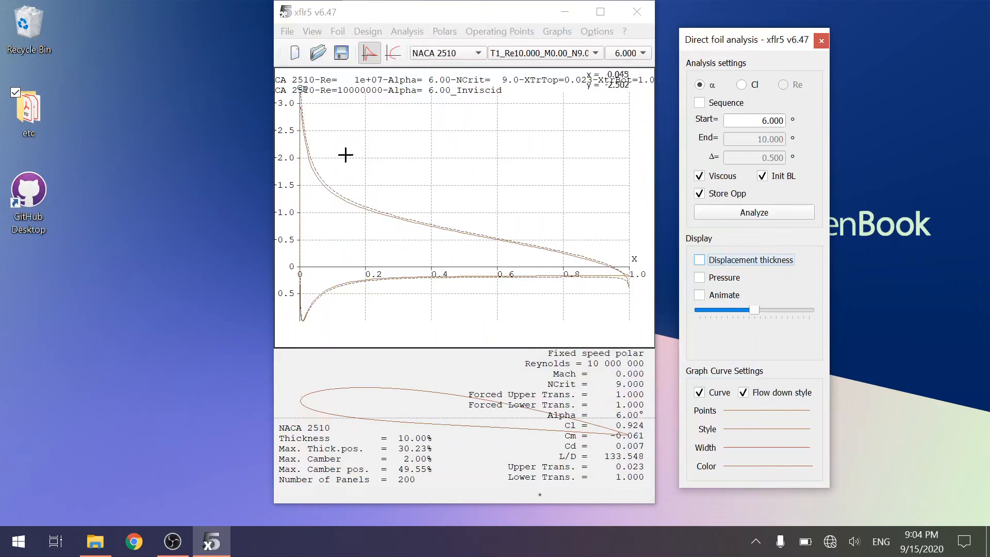
Step: Make the NACA 2510 curves for the 6° operating point red with a thicker line width
{"action": "left_click", "coordinate": [750, 465]}
{"action": "left_click", "coordinate": [366, 206]}
{"action": "left_click", "coordinate": [570, 377]}
{"action": "left_click", "coordinate": [772, 447]}
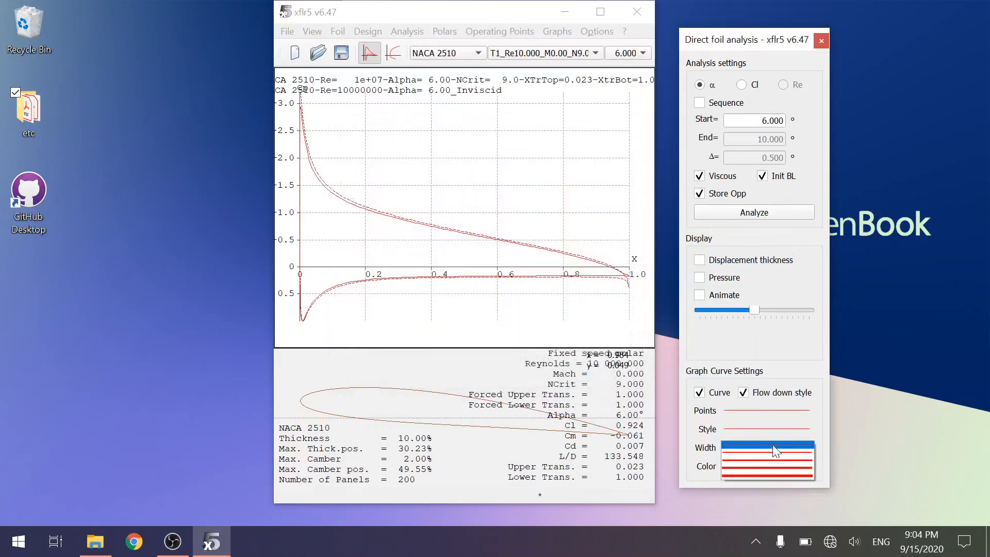
{"action": "left_click", "coordinate": [754, 467]}
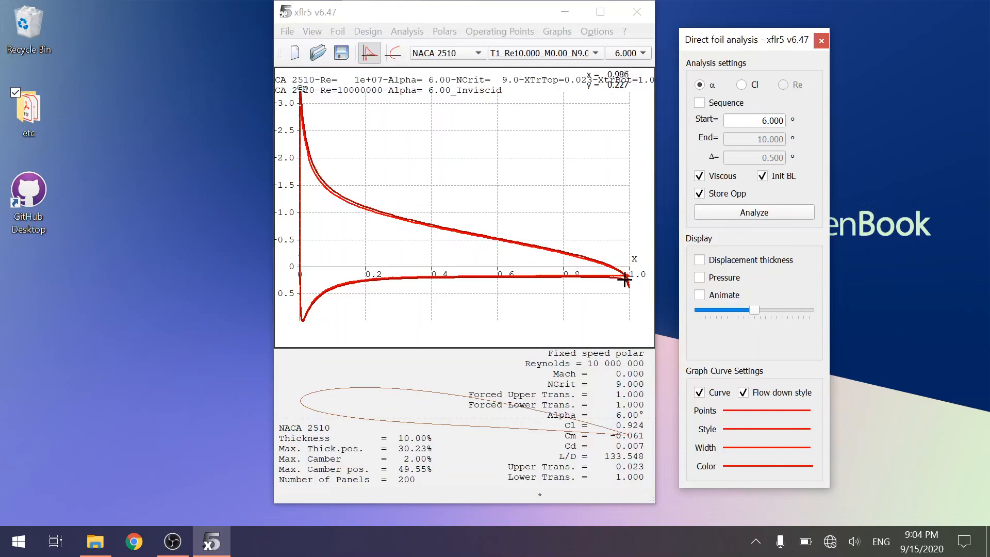
Step: Generate a NACA foil with the digits 2515 and 100 panels, and store it as NACA 2515
{"action": "left_click", "coordinate": [371, 32]}
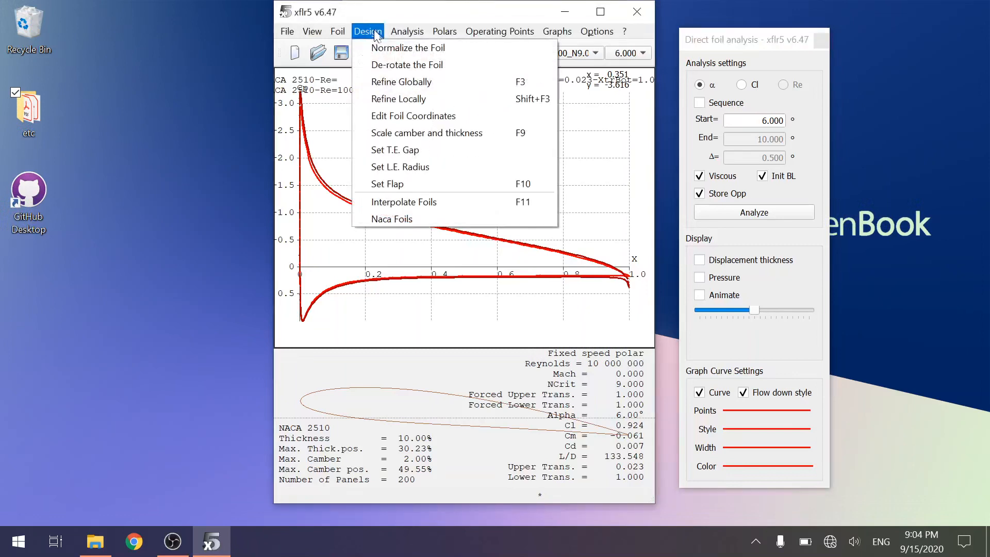
{"action": "left_click", "coordinate": [419, 219]}
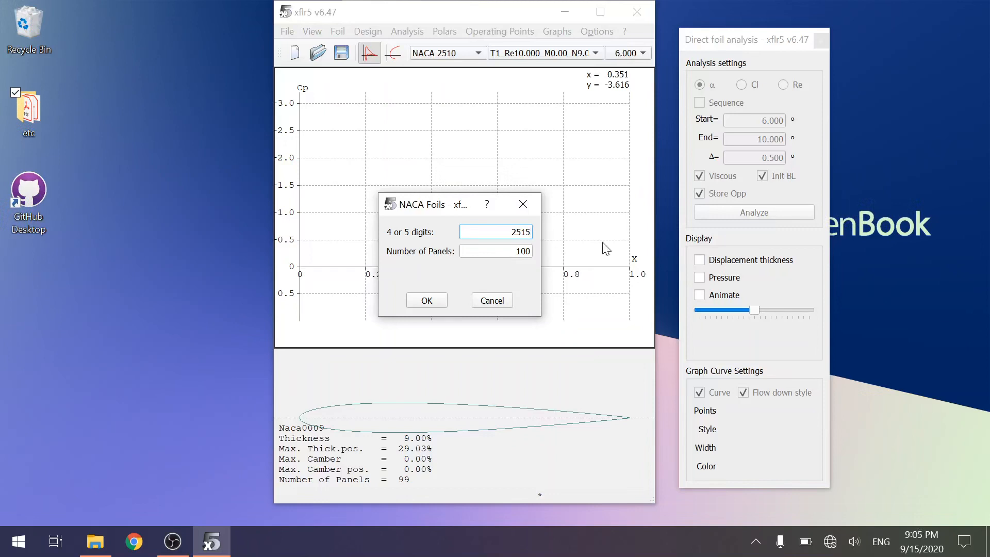
{"action": "left_click", "coordinate": [433, 304]}
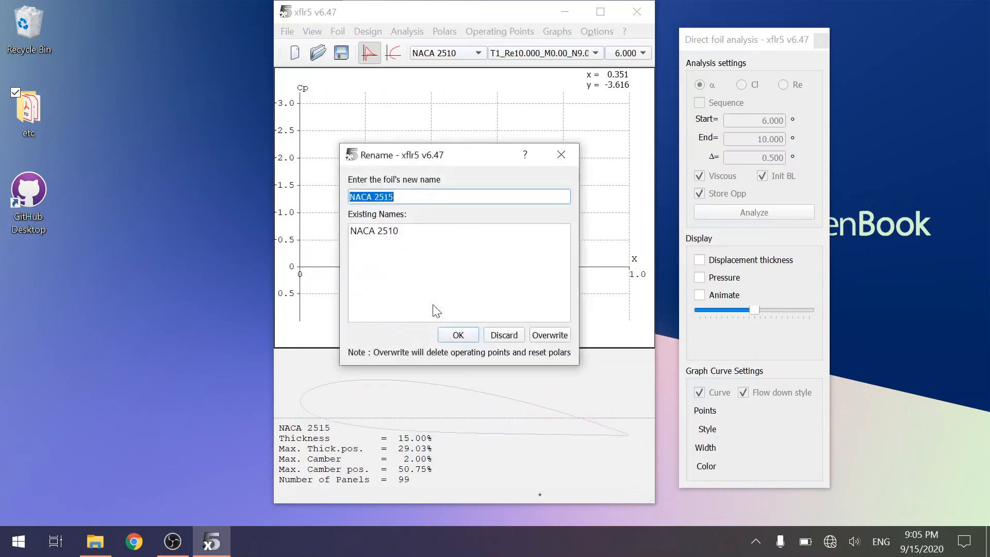
{"action": "left_click", "coordinate": [467, 339]}
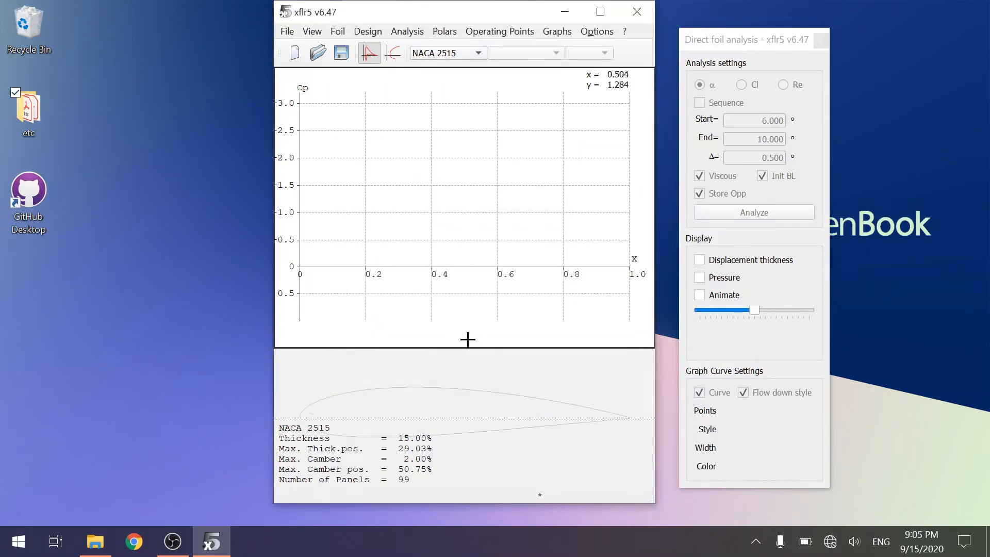
Step: Refine the NACA 2515 foil globally to 200 panels and overwrite the existing foil
{"action": "left_click", "coordinate": [363, 33]}
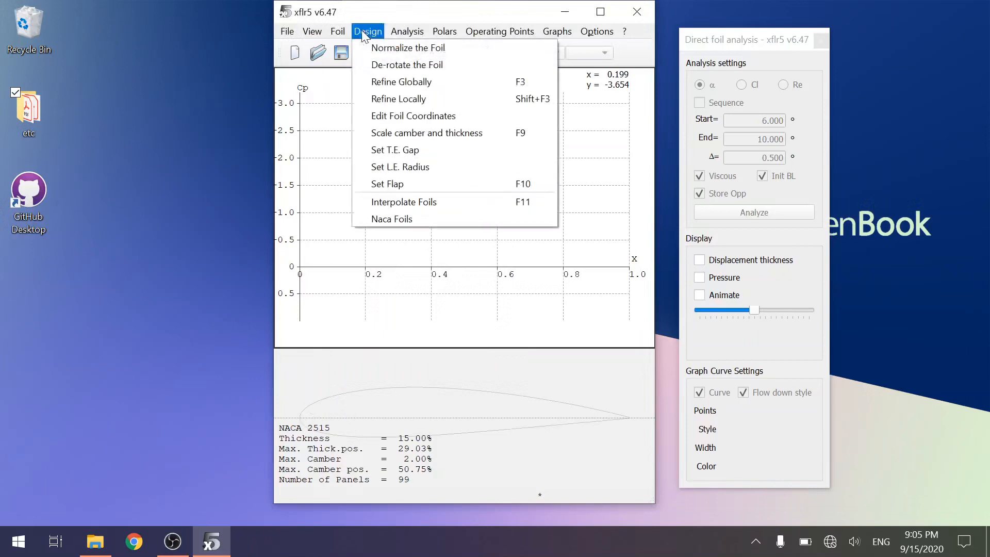
{"action": "left_click", "coordinate": [385, 81]}
{"action": "type", "text": "200"}
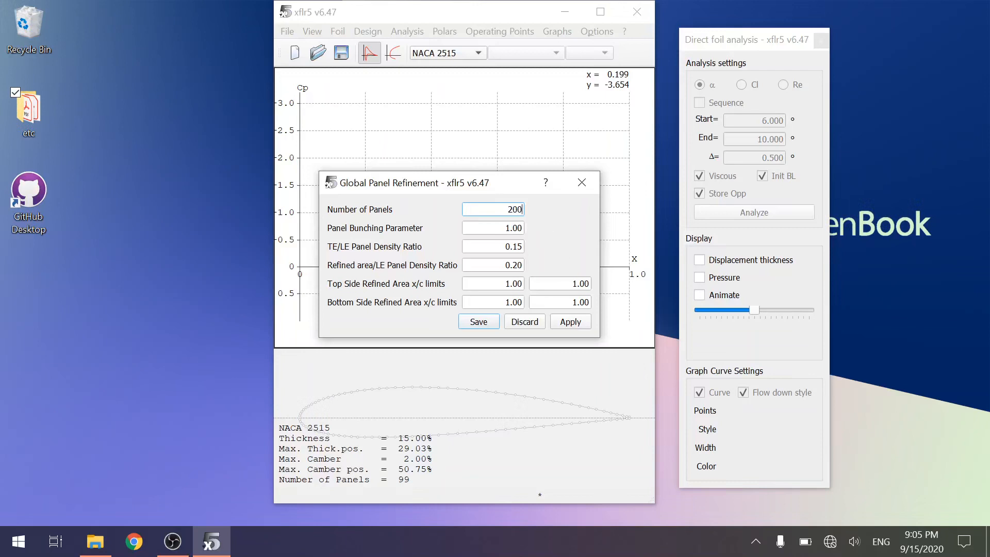
{"action": "left_click", "coordinate": [569, 322]}
{"action": "left_click", "coordinate": [467, 322]}
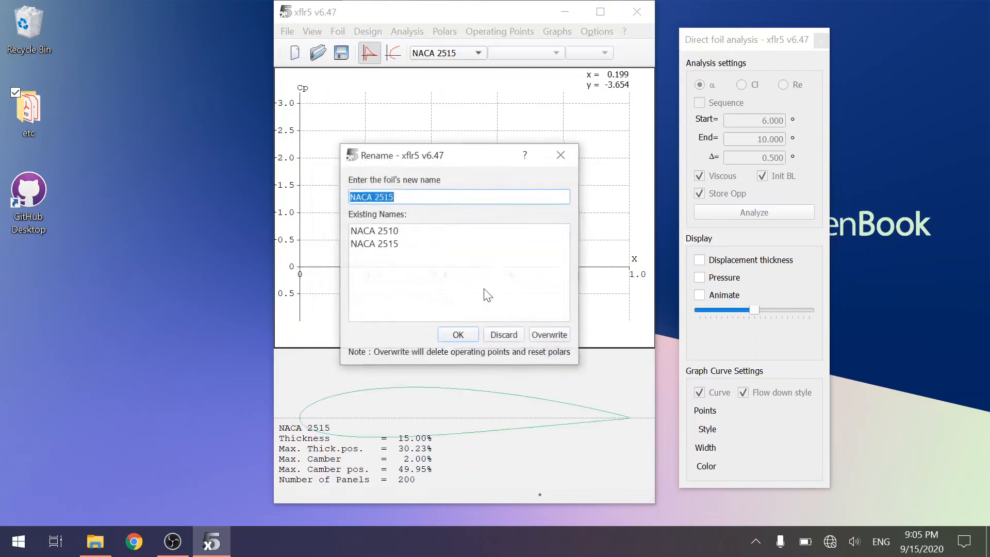
{"action": "left_click", "coordinate": [550, 336]}
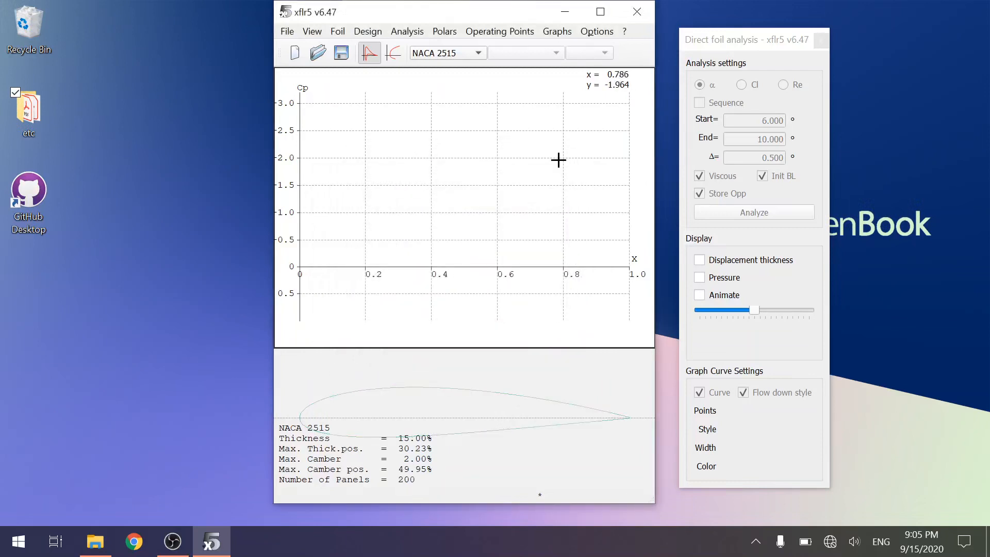
Step: Define a Type 1 analysis for NACA 2515 with a Reynolds number of 1e+07 and Mach 0
{"action": "left_click", "coordinate": [397, 32]}
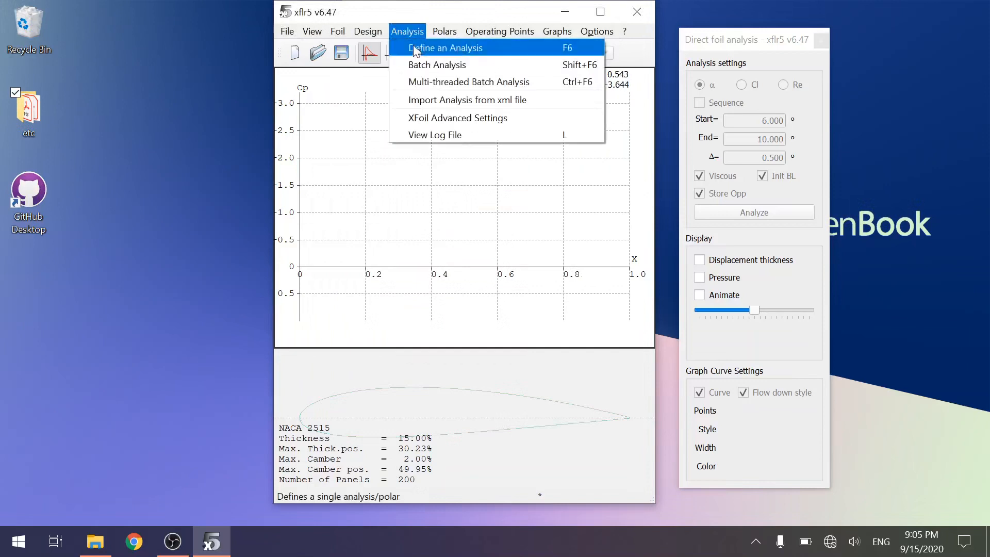
{"action": "left_click", "coordinate": [417, 50]}
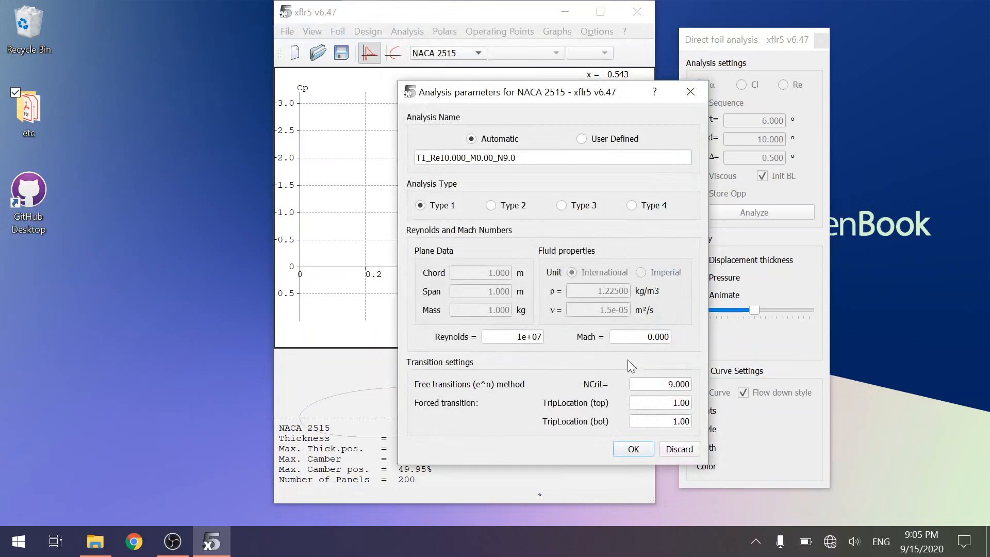
{"action": "left_click", "coordinate": [646, 451]}
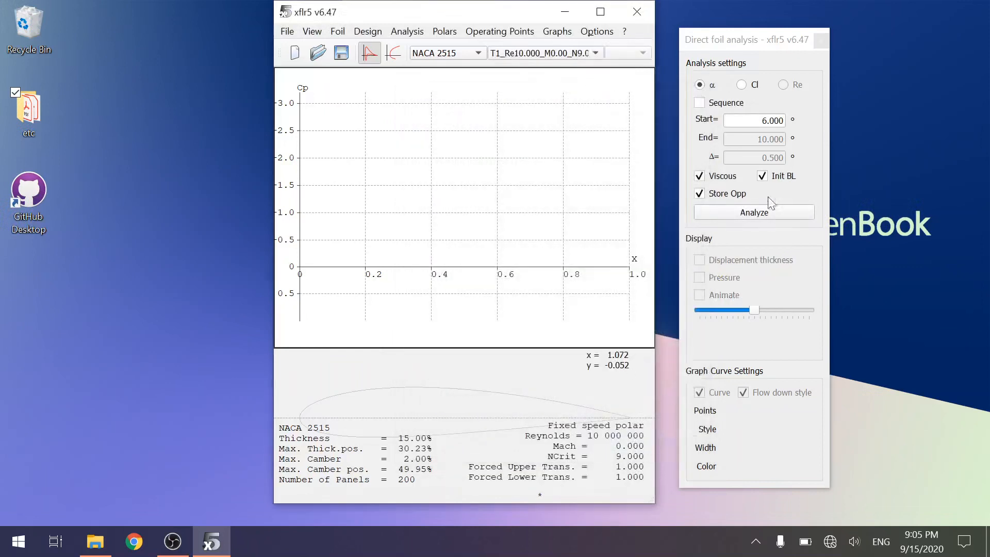
Step: Analyze the NACA 2515 foil at a single angle of attack of 3°
{"action": "double_click", "coordinate": [772, 121]}
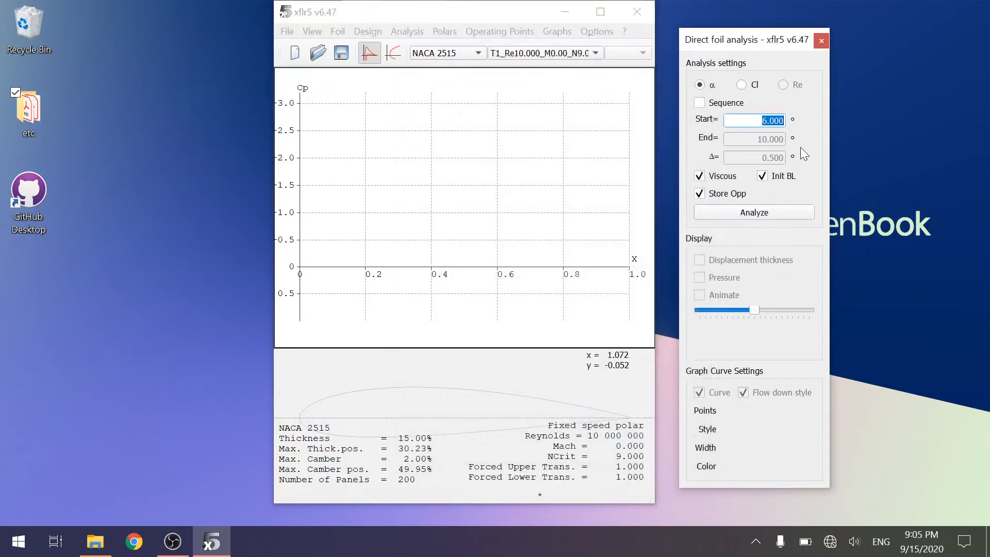
{"action": "type", "text": "3"}
{"action": "key", "text": "Tab"}
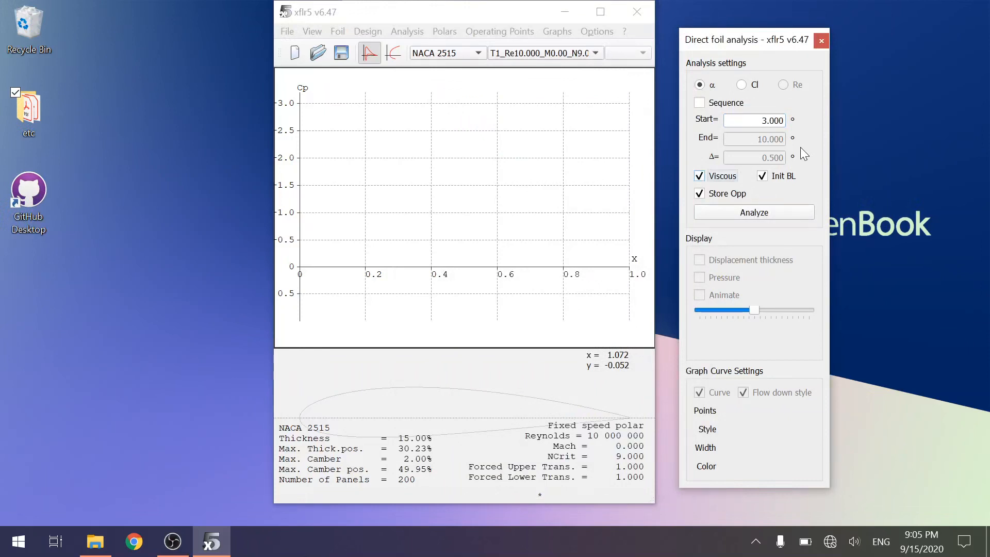
{"action": "left_click", "coordinate": [766, 219]}
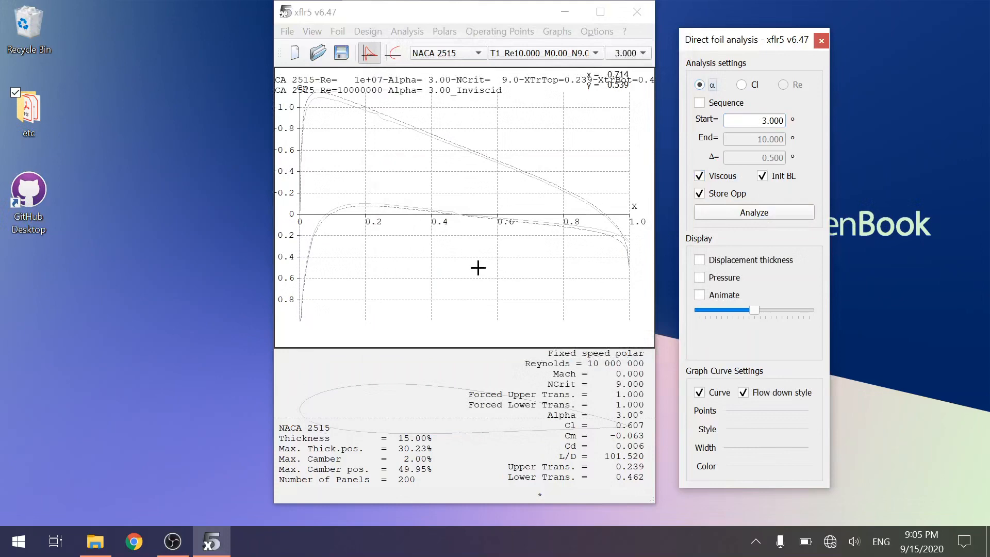
Step: Make the NACA 2515 curves for the 3° operating point red with a thicker line width
{"action": "left_click", "coordinate": [739, 464]}
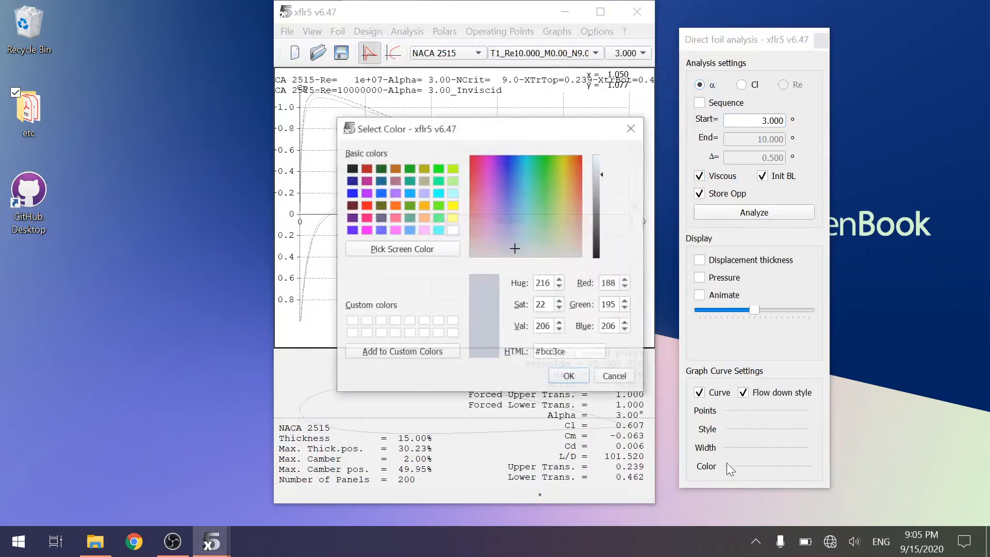
{"action": "left_click", "coordinate": [366, 205]}
{"action": "left_click", "coordinate": [569, 377]}
{"action": "left_click", "coordinate": [748, 448]}
{"action": "left_click", "coordinate": [741, 459]}
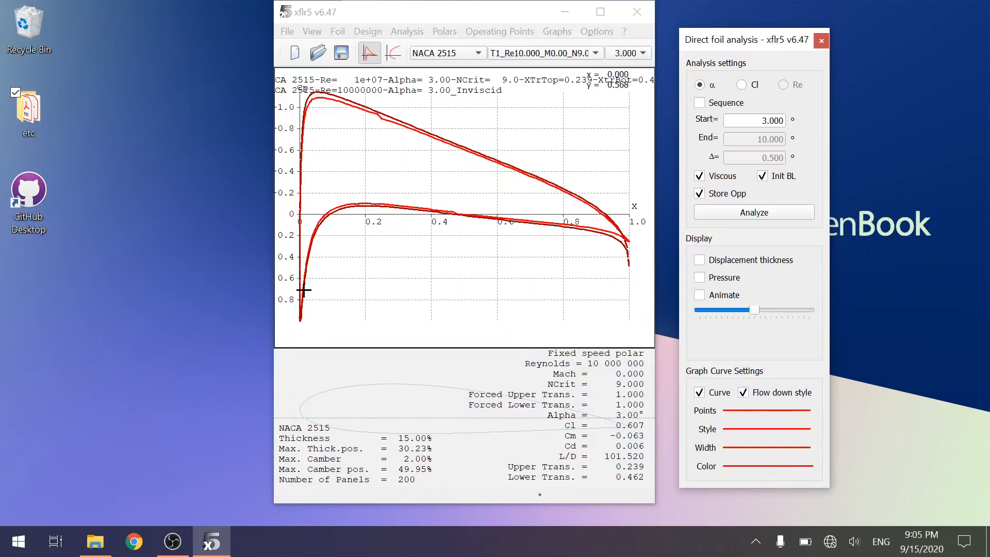